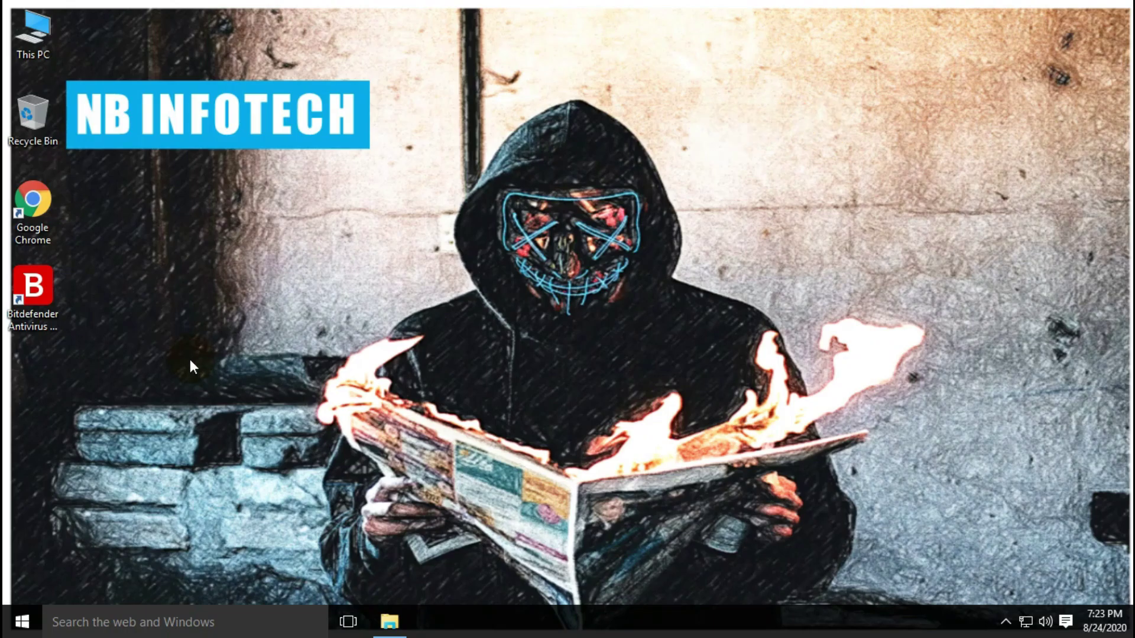
# Launch Bitdefender and switch Protection Shield off in its Protection settings
pyautogui.doubleClick(30, 296)
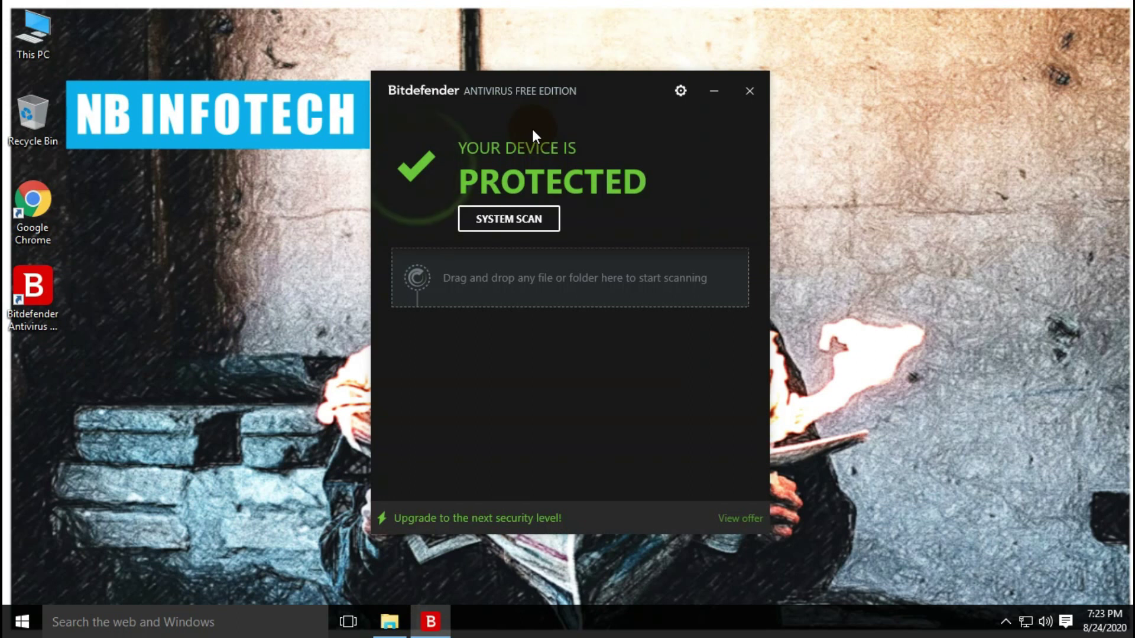
pyautogui.moveTo(585, 93); pyautogui.dragTo(579, 61)
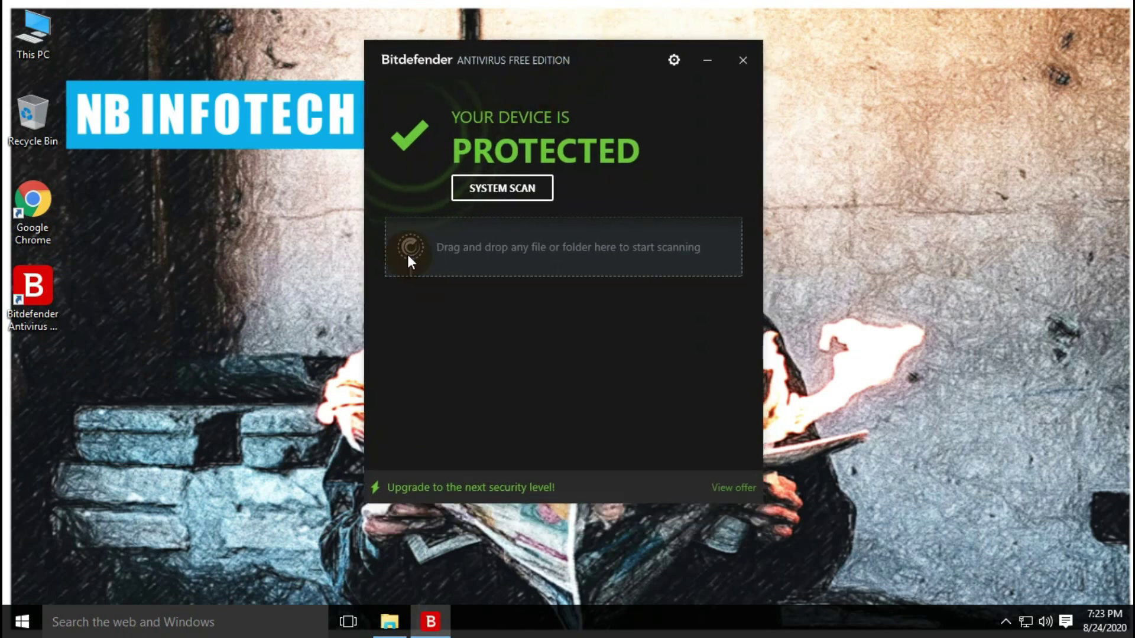
pyautogui.click(674, 61)
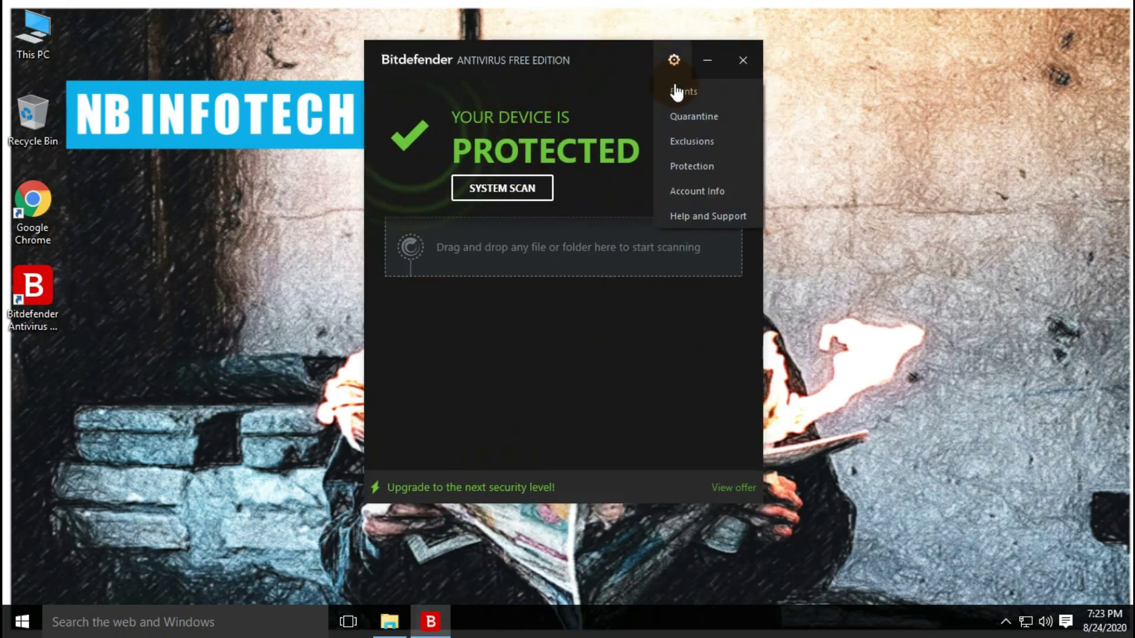
pyautogui.click(686, 172)
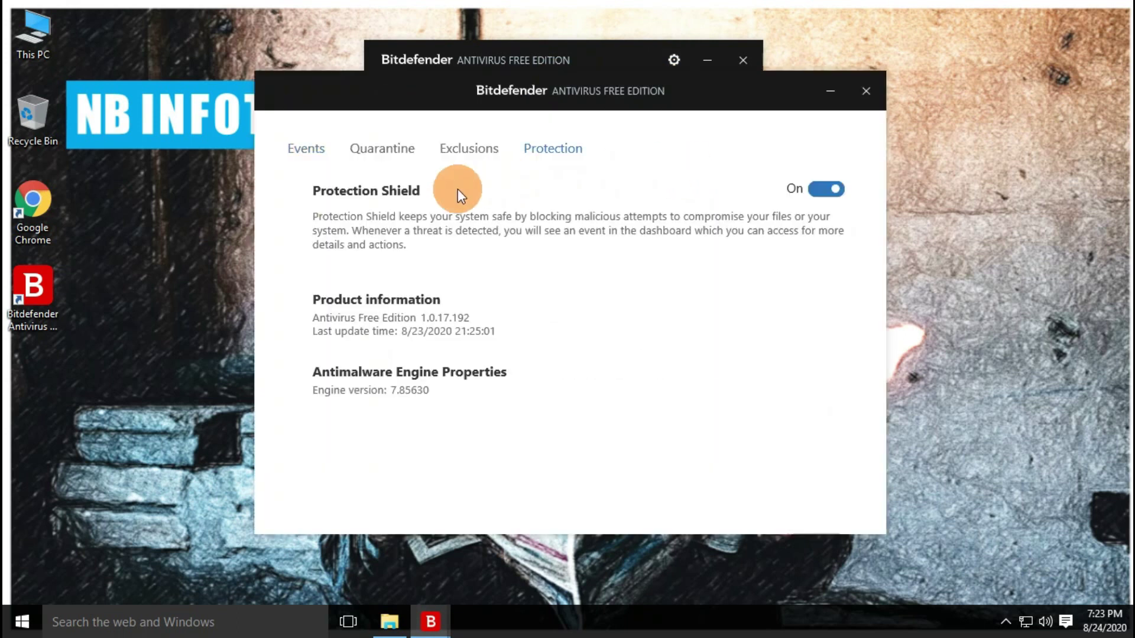
pyautogui.click(815, 195)
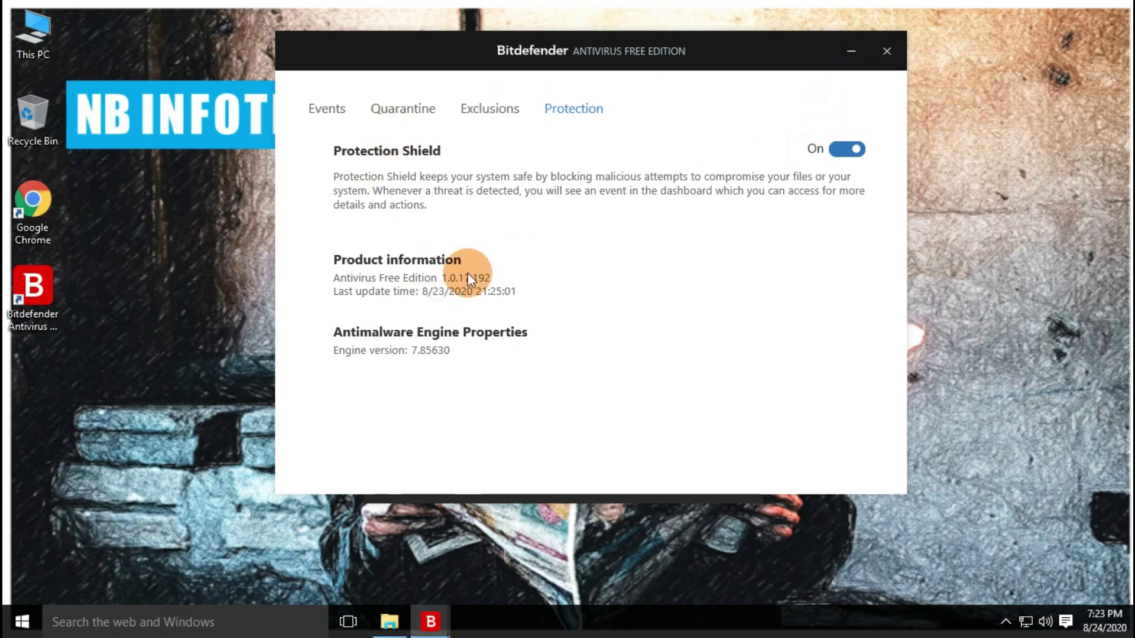
pyautogui.click(848, 154)
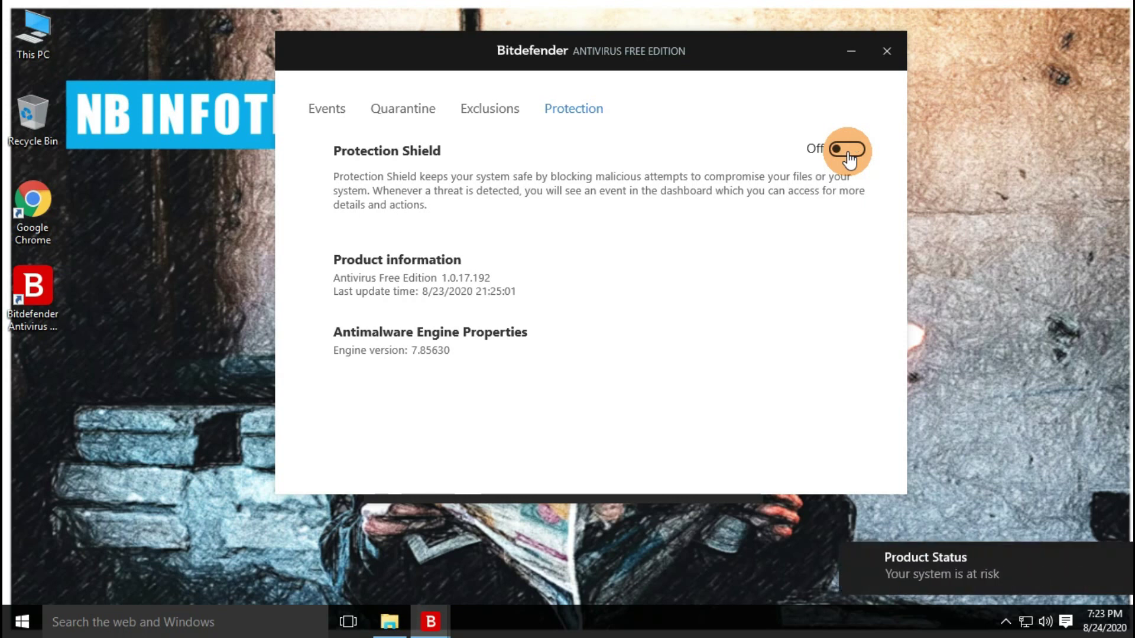
# Close the settings and copy 23-Aug-2020.rar from Documents onto the desktop
pyautogui.click(887, 50)
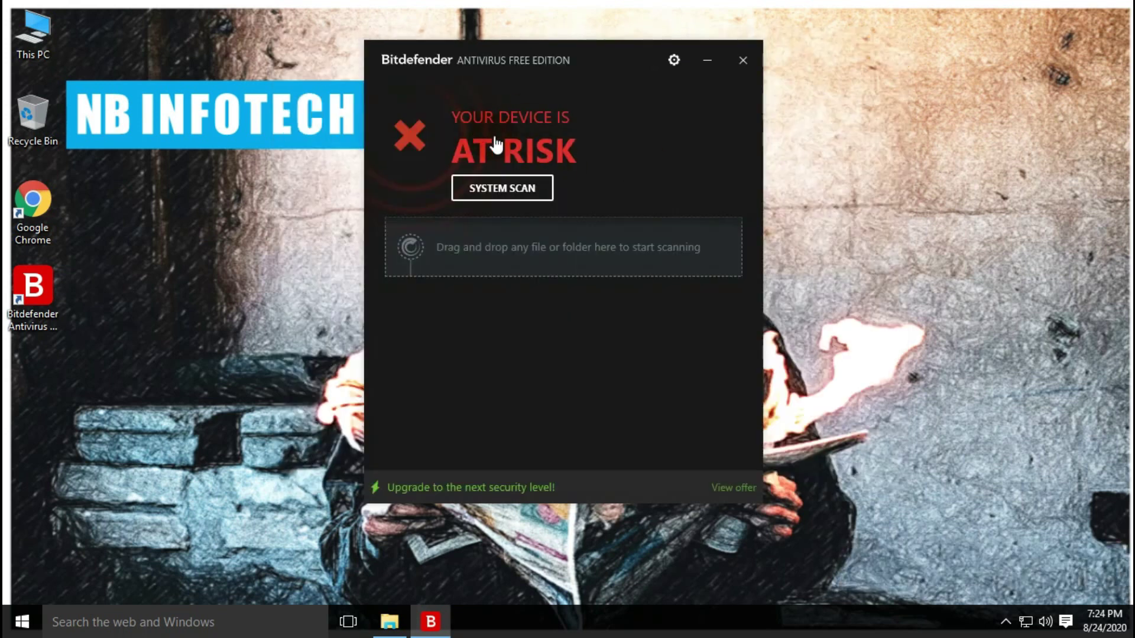
pyautogui.click(390, 622)
pyautogui.click(190, 126)
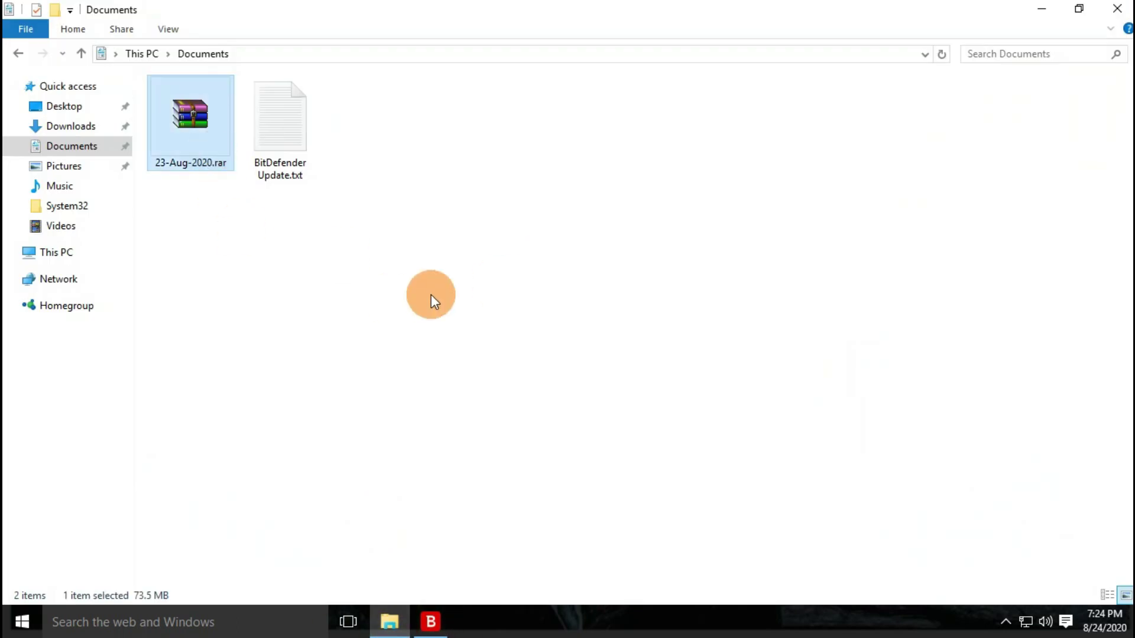
pyautogui.click(1119, 7)
pyautogui.hotkey('ctrl', 'v')
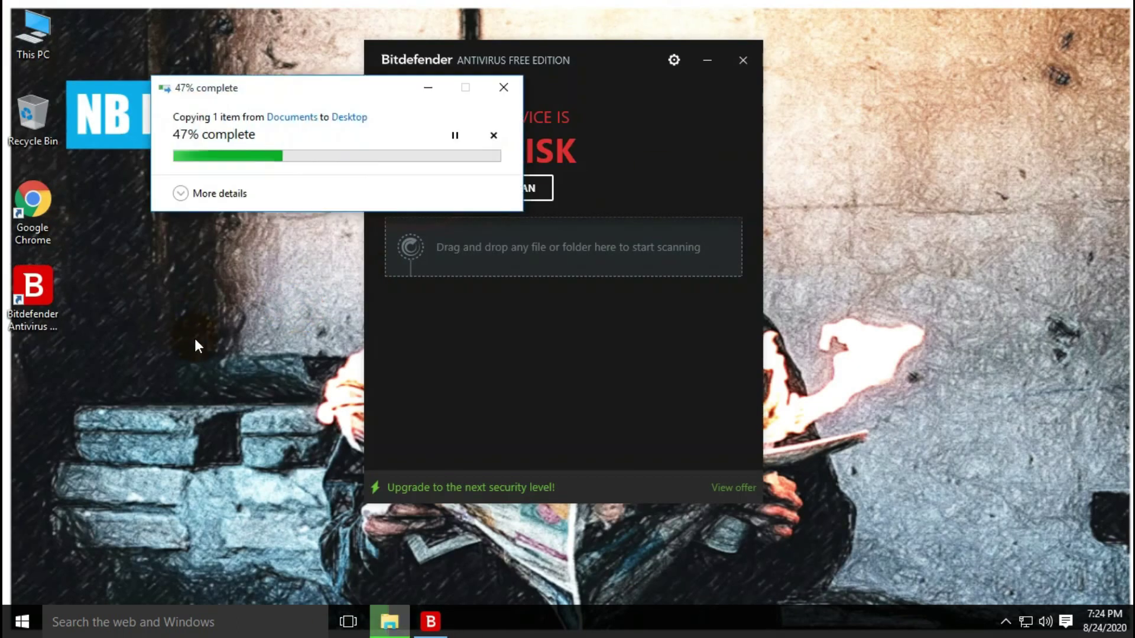
# Extract 23-Aug-2020.rar in place on the desktop, entering the archive password
pyautogui.rightClick(34, 375)
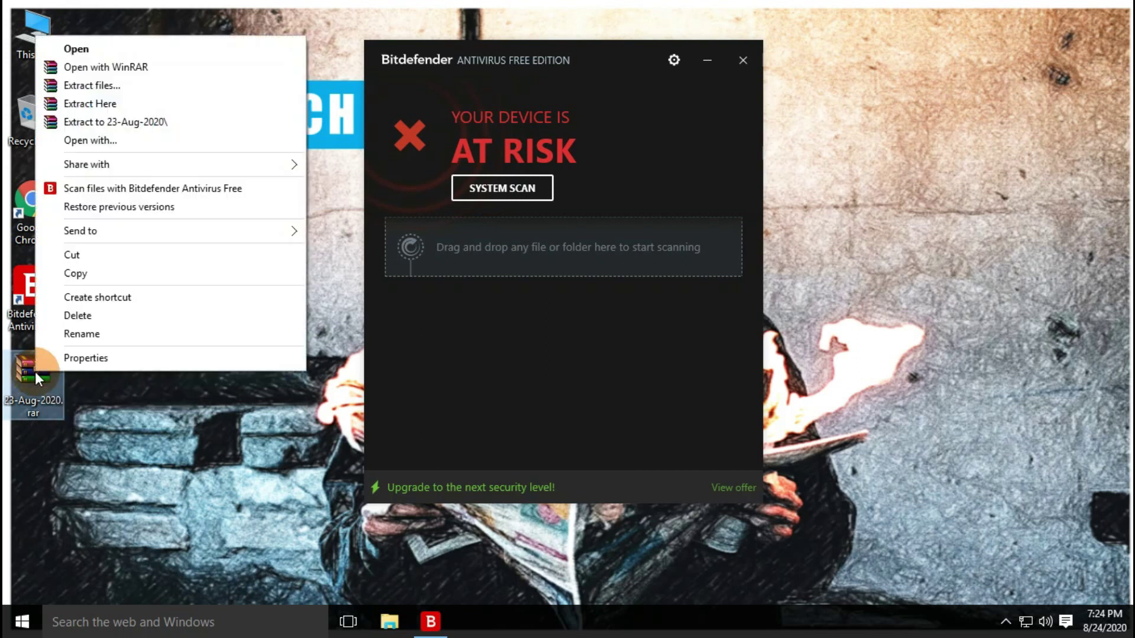
pyautogui.click(120, 101)
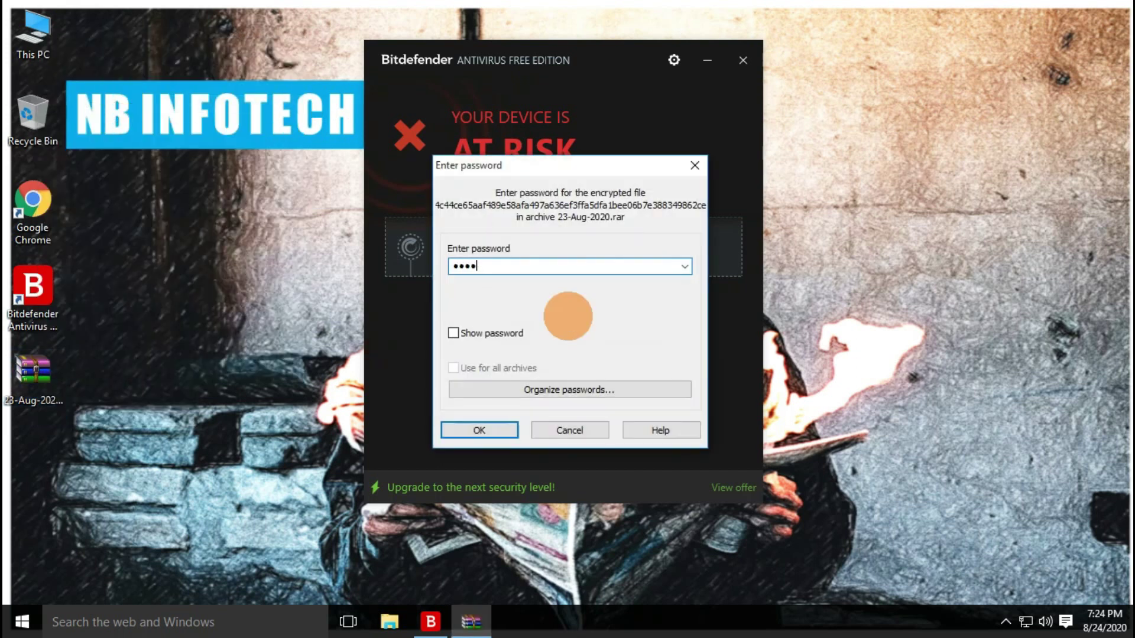
pyautogui.press('Return')
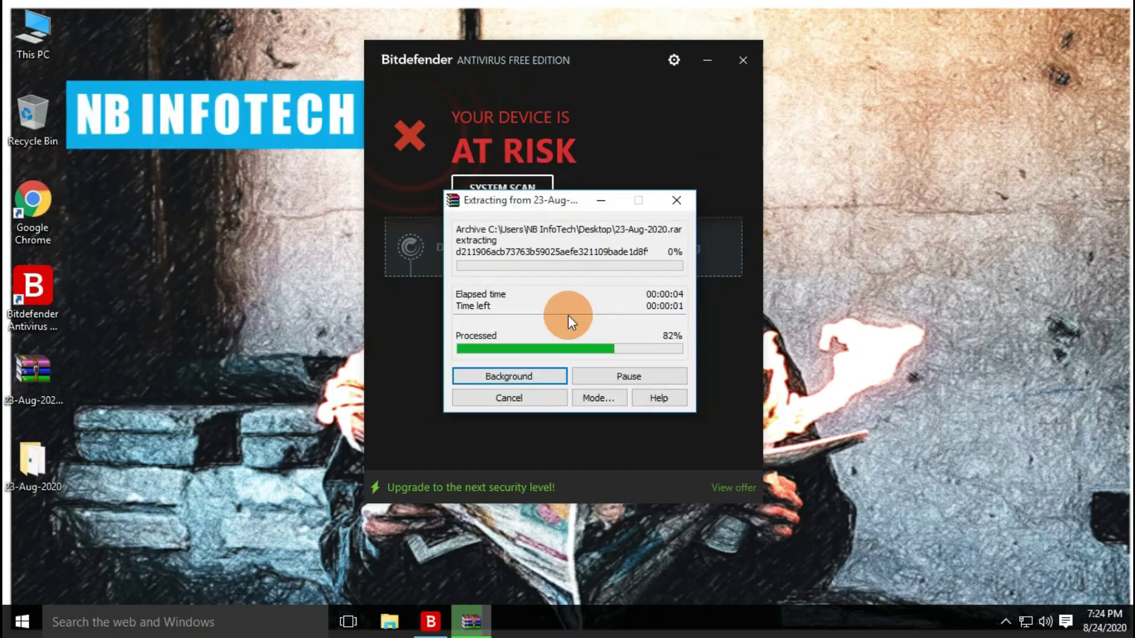
pyautogui.doubleClick(41, 455)
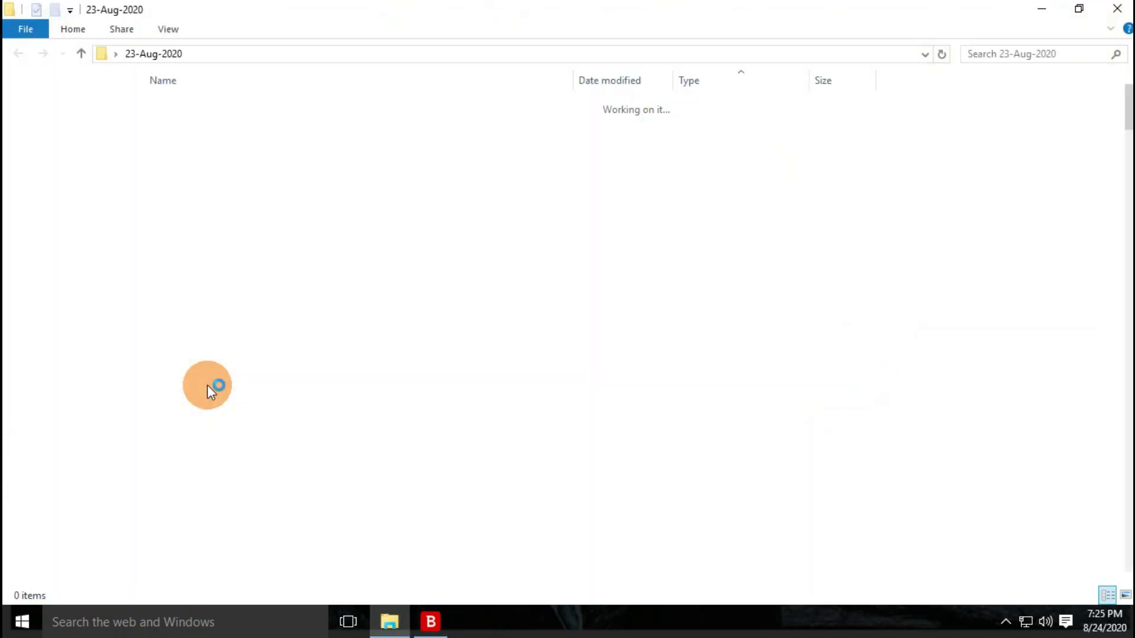
pyautogui.click(168, 29)
pyautogui.click(989, 193)
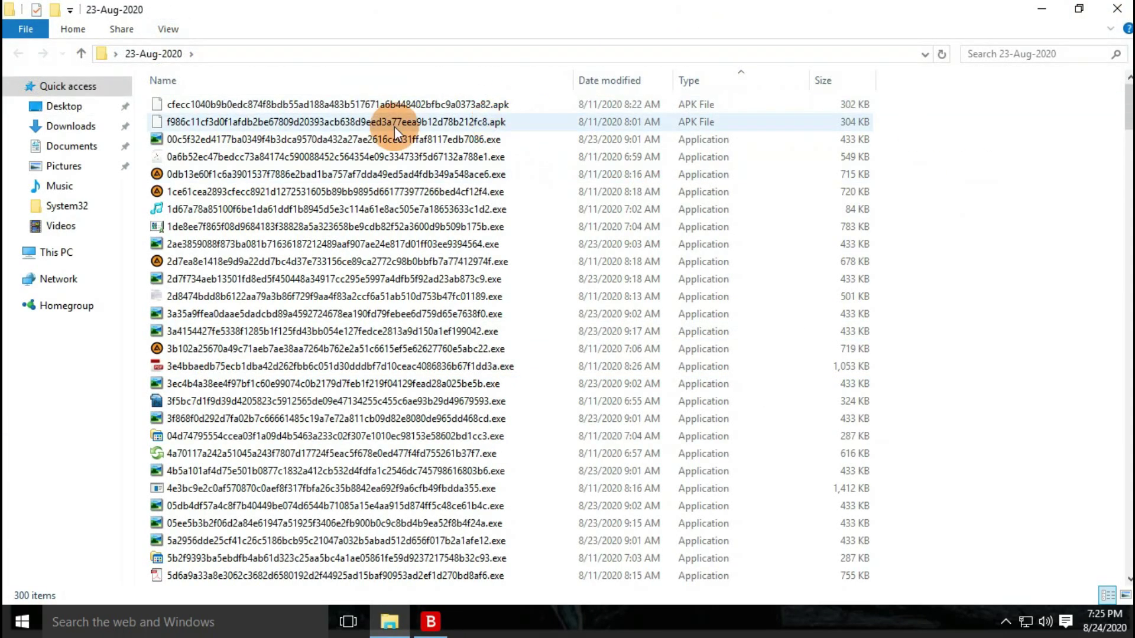
pyautogui.click(395, 124)
pyautogui.click(708, 142)
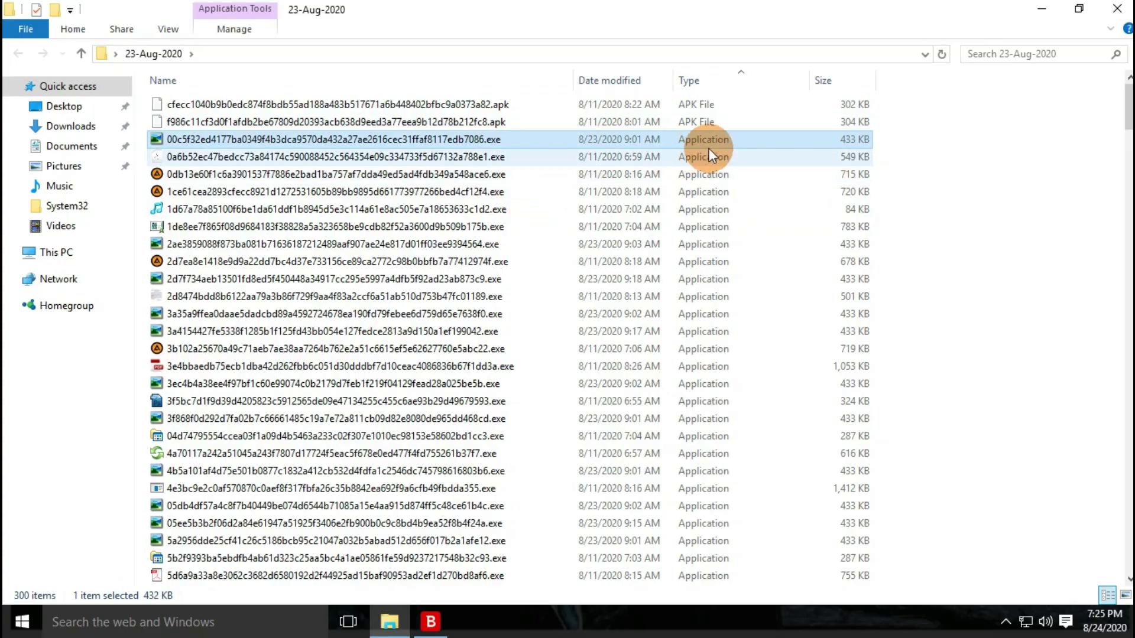
pyautogui.scroll(-20, 704, 169)
pyautogui.scroll(-10, 705, 175)
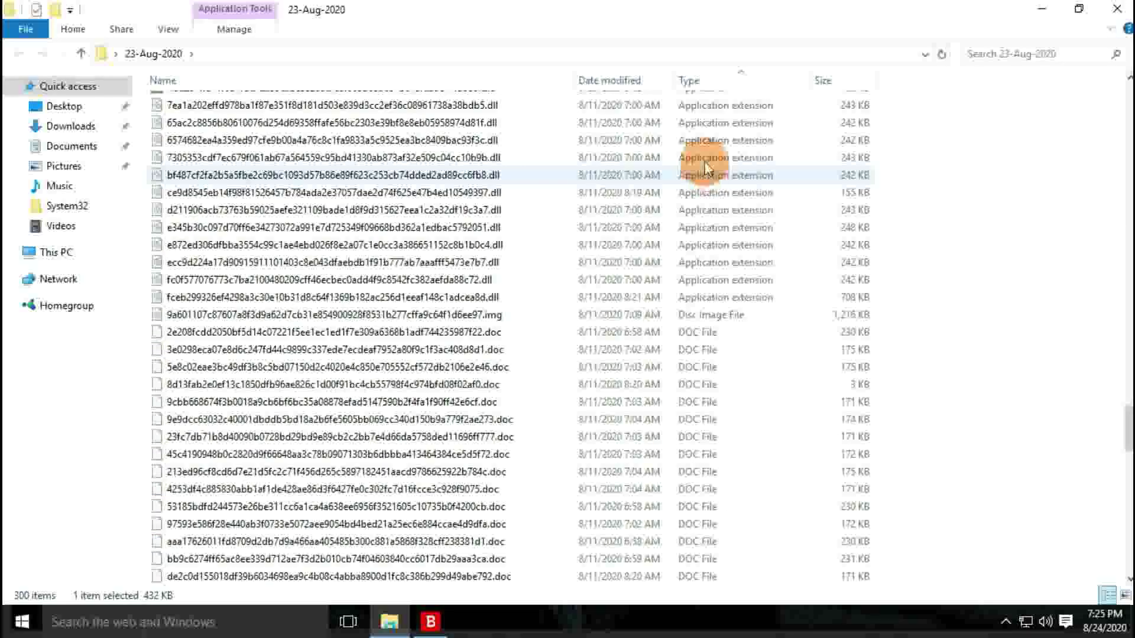
pyautogui.scroll(3, 700, 160)
pyautogui.click(482, 207)
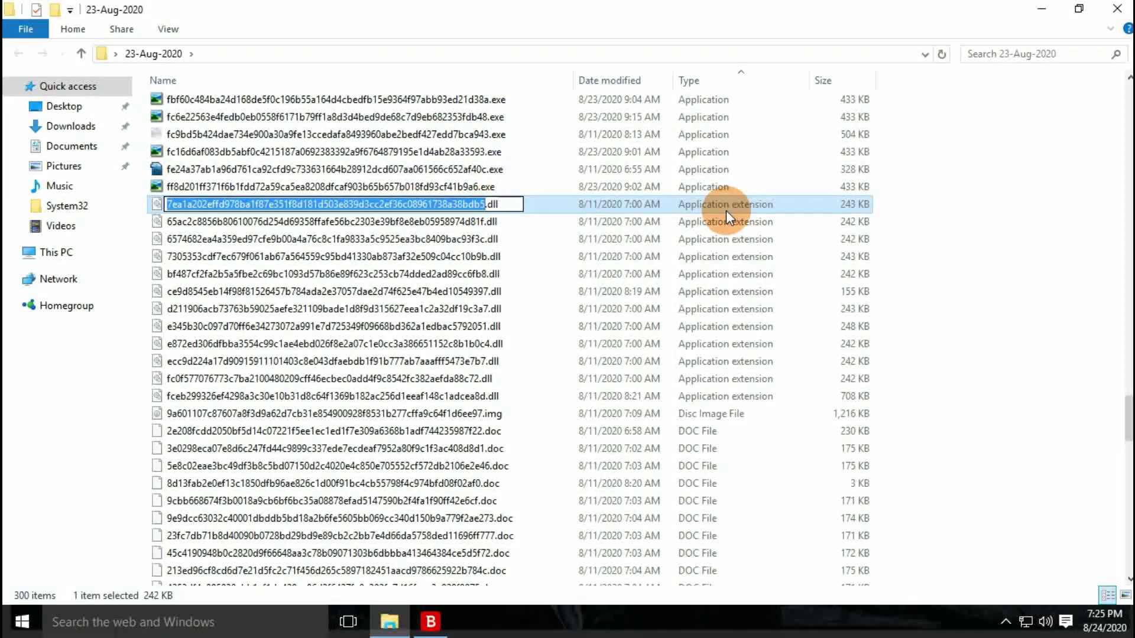
pyautogui.scroll(-5, 726, 209)
pyautogui.scroll(1, 726, 209)
pyautogui.click(489, 207)
pyautogui.click(494, 221)
pyautogui.click(495, 308)
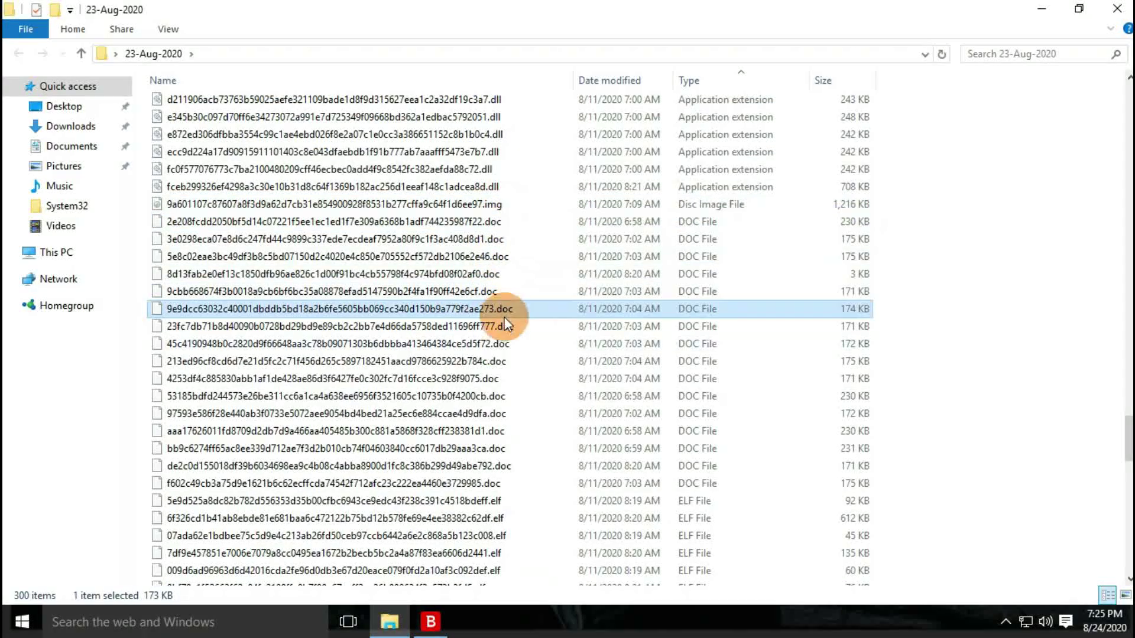
pyautogui.scroll(-5, 558, 233)
pyautogui.click(495, 245)
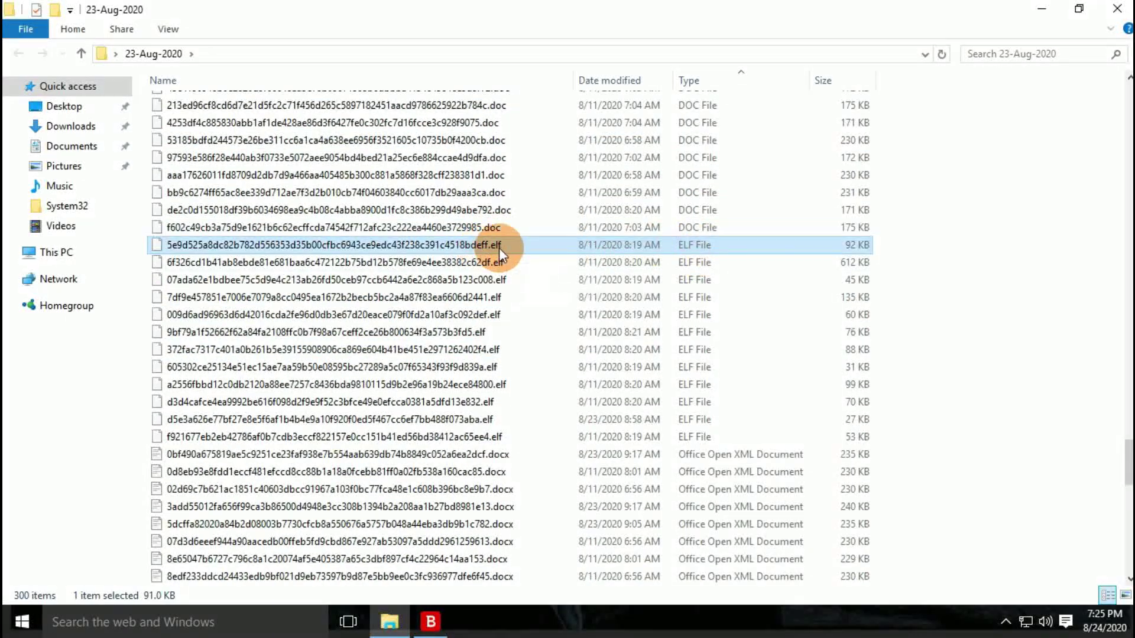
pyautogui.scroll(-4, 572, 231)
pyautogui.click(510, 253)
pyautogui.scroll(-5, 531, 233)
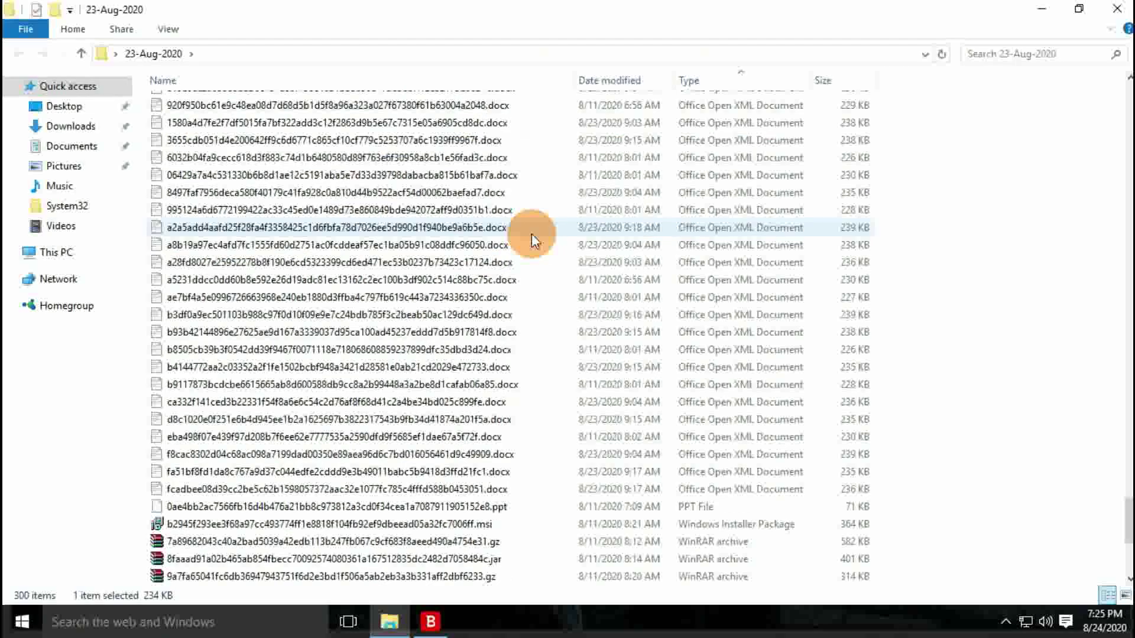
pyautogui.scroll(-6, 531, 233)
pyautogui.click(673, 229)
pyautogui.click(484, 208)
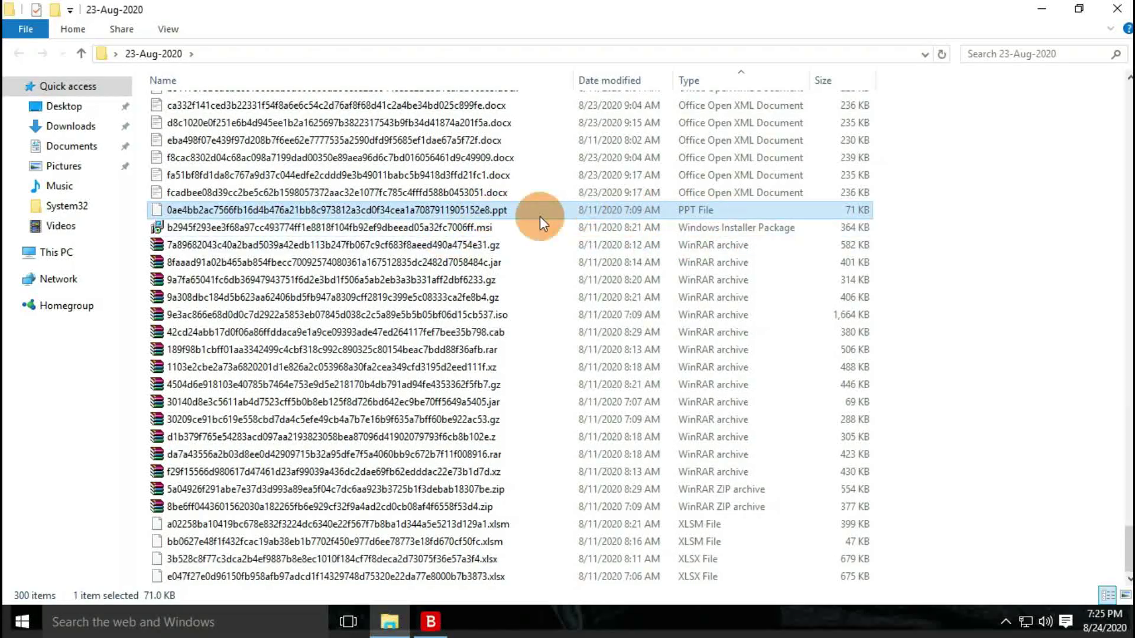
pyautogui.click(568, 367)
pyautogui.click(757, 524)
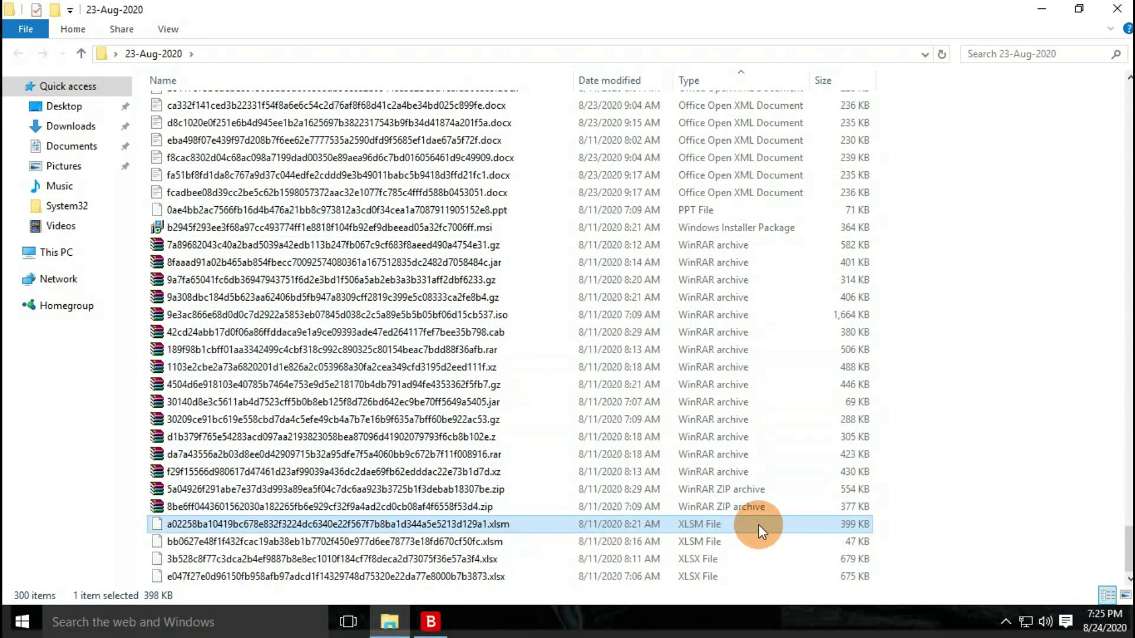
pyautogui.click(520, 563)
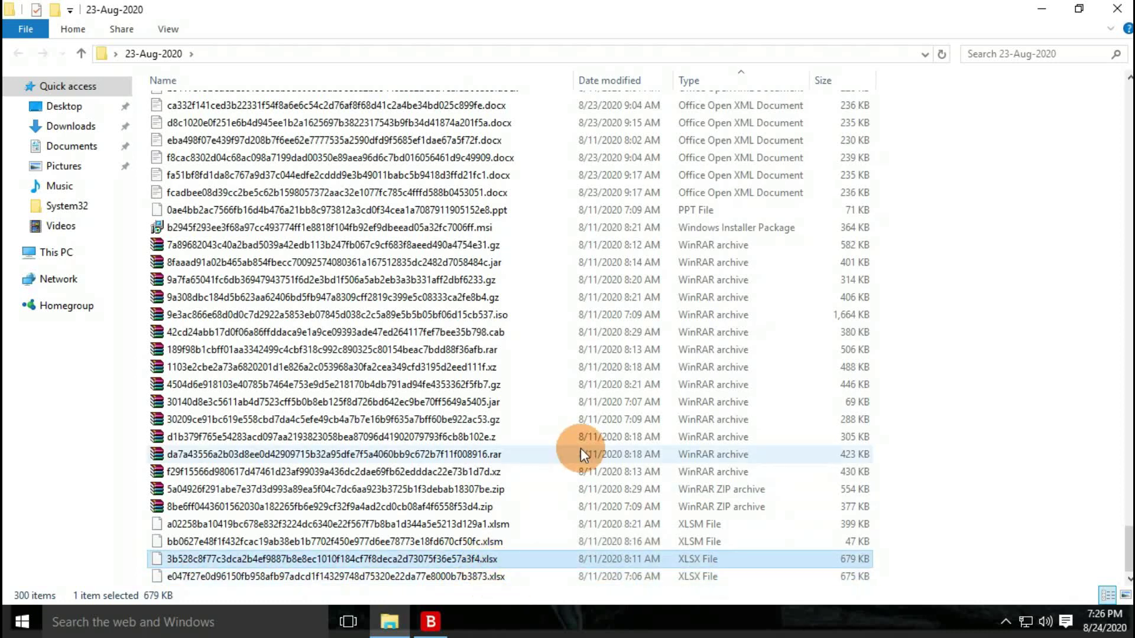
pyautogui.scroll(20, 580, 448)
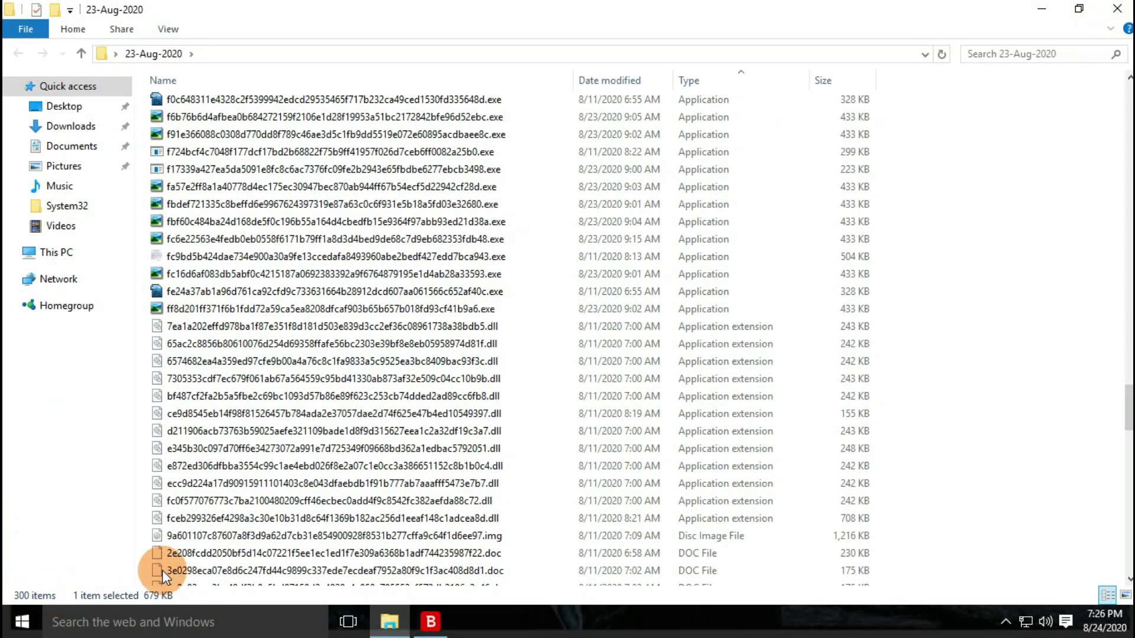
pyautogui.click(1124, 10)
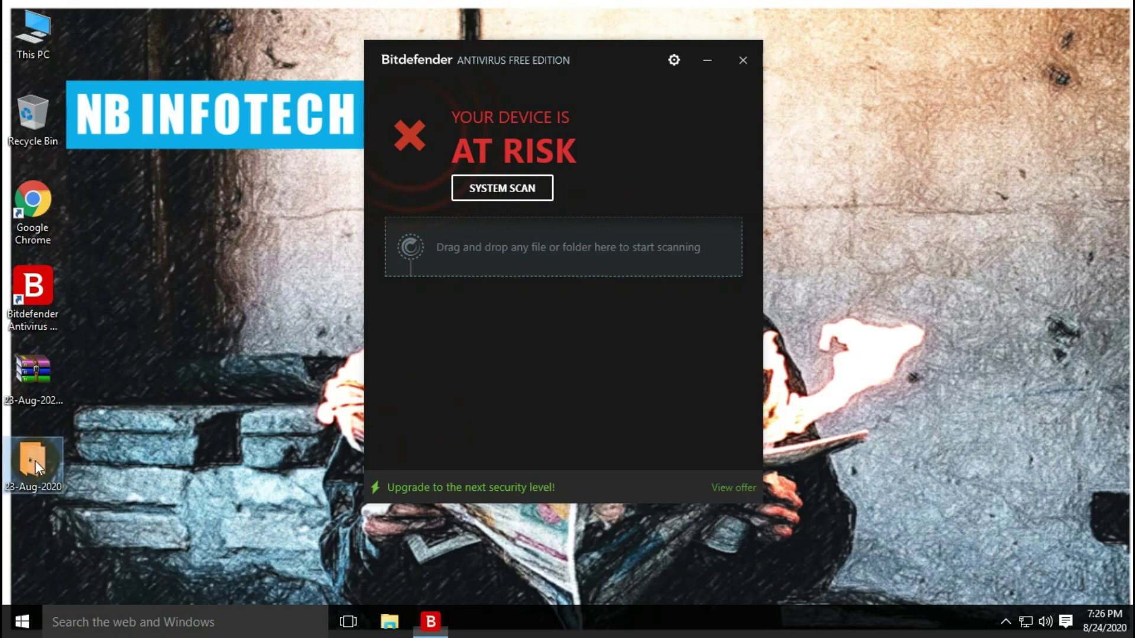
# Drop the 23-Aug-2020 desktop folder onto Bitdefender's drag-and-drop scan area to scan it
pyautogui.moveTo(34, 460); pyautogui.dragTo(216, 370)
pyautogui.moveTo(47, 458); pyautogui.dragTo(488, 244)
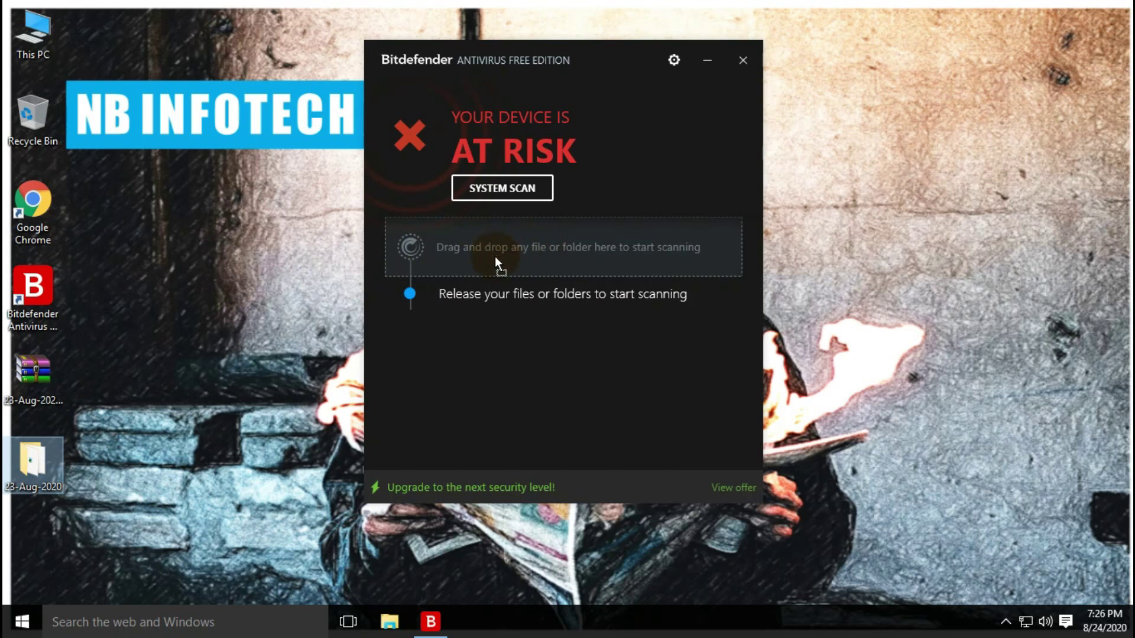
pyautogui.moveTo(495, 256); pyautogui.dragTo(497, 260)
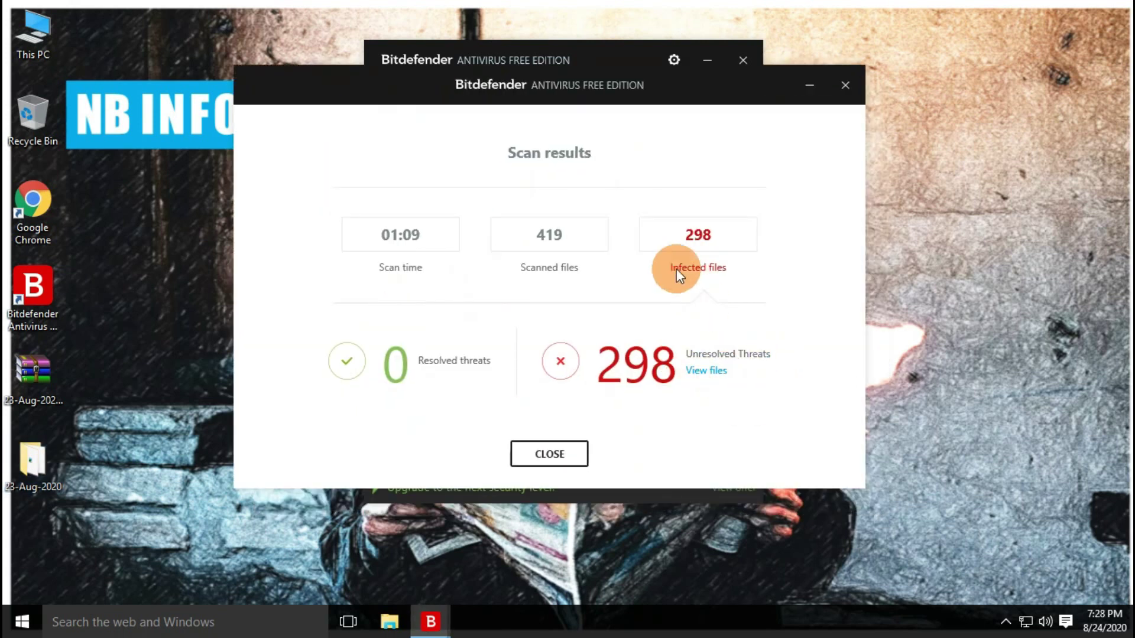
# Set every detected threat's action to Delete and apply it to all threats
pyautogui.click(708, 371)
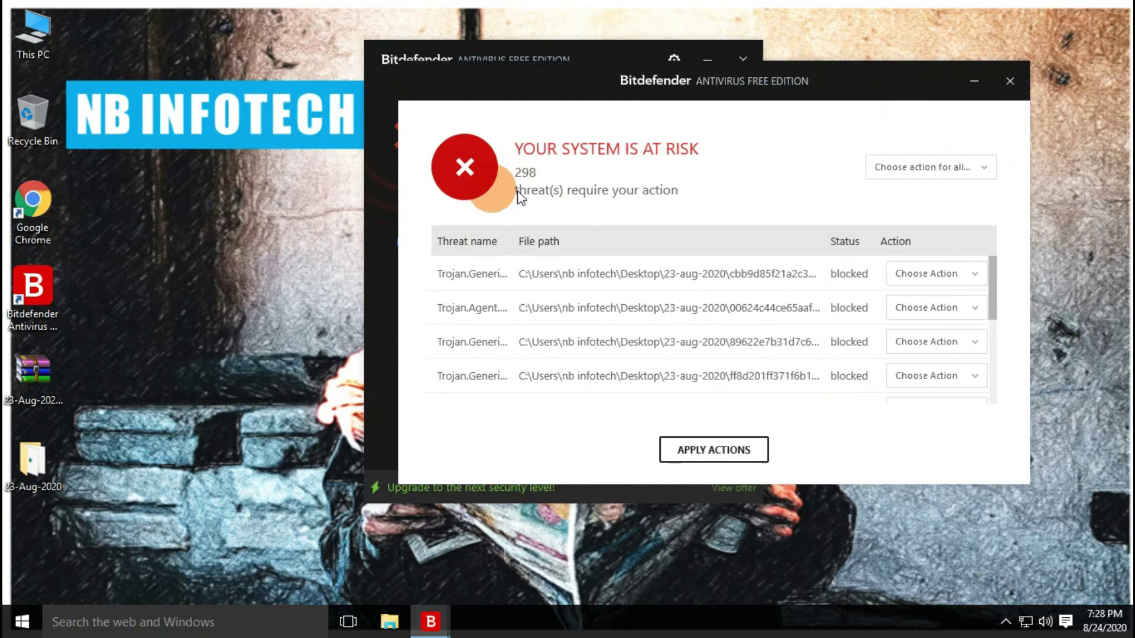
pyautogui.scroll(-5, 838, 313)
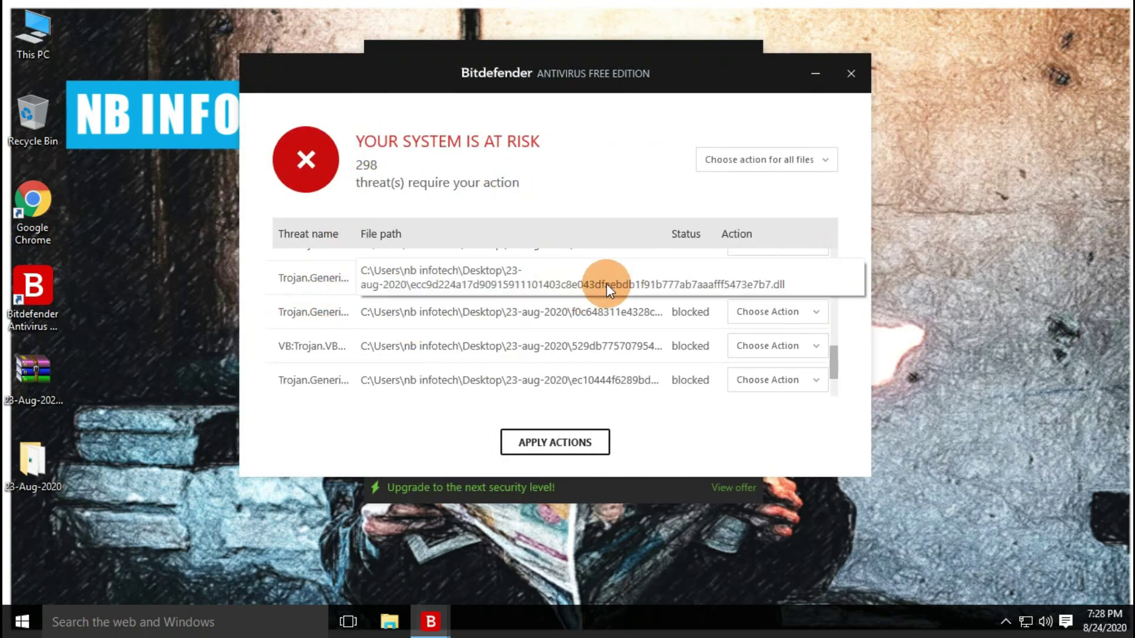
pyautogui.click(757, 167)
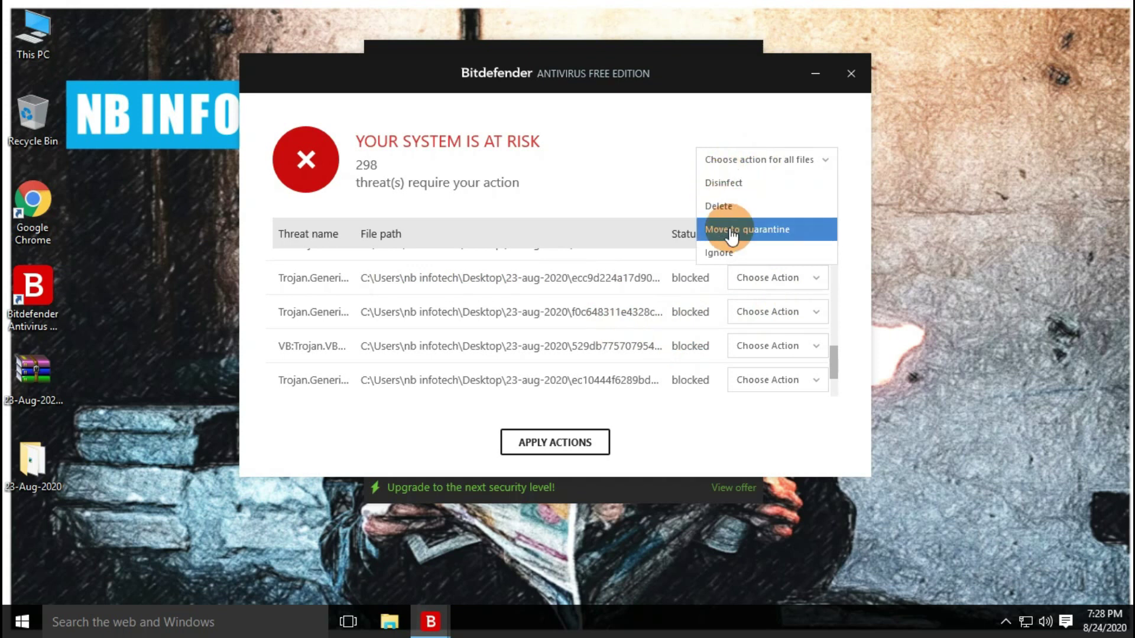
pyautogui.click(729, 212)
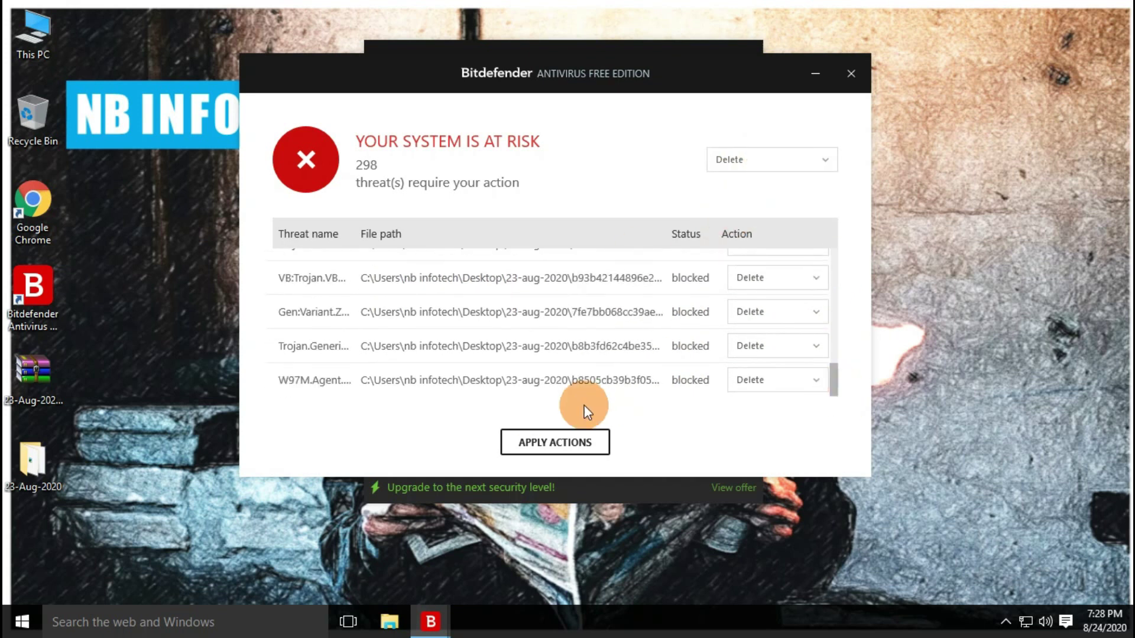
pyautogui.click(549, 443)
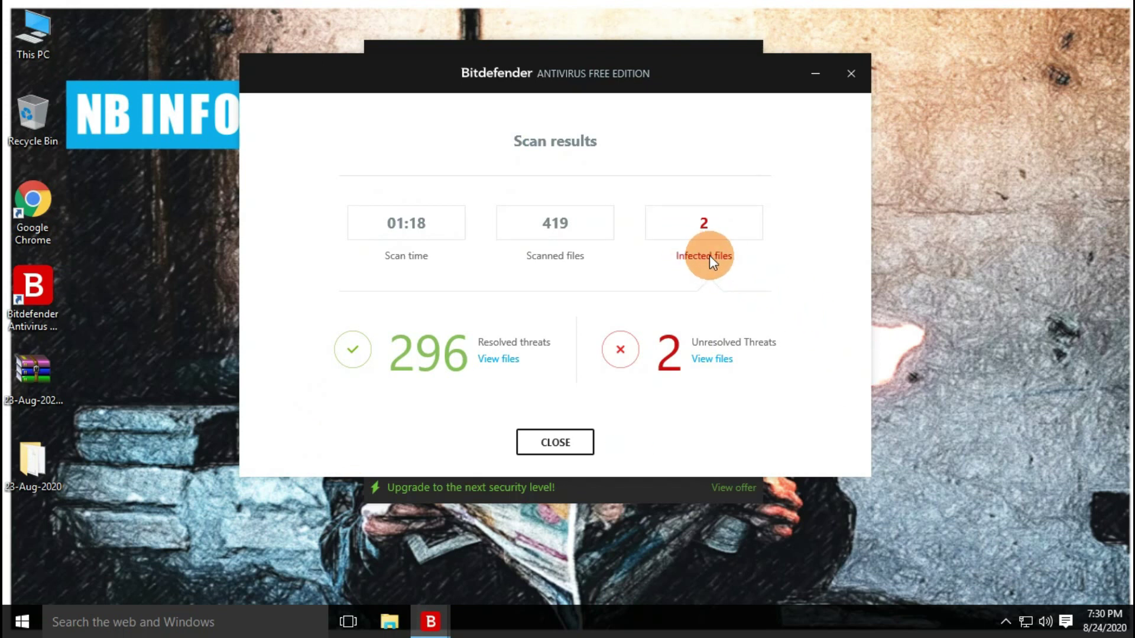
# Set both unresolved threats to Move to quarantine, apply the actions, and close the results
pyautogui.click(715, 360)
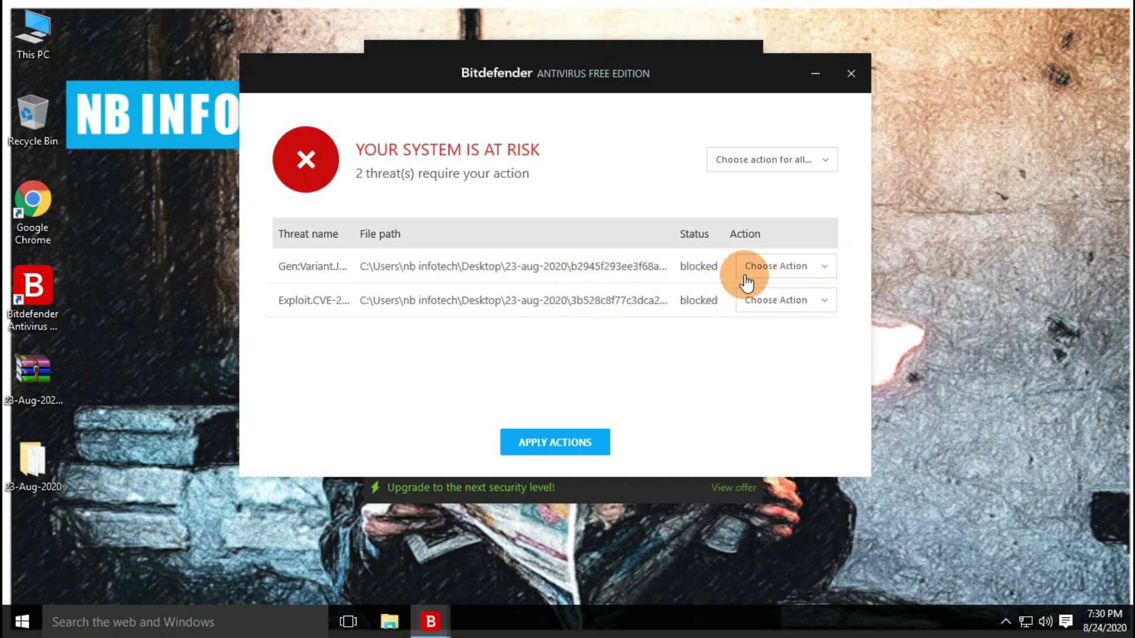
pyautogui.click(799, 268)
pyautogui.click(798, 290)
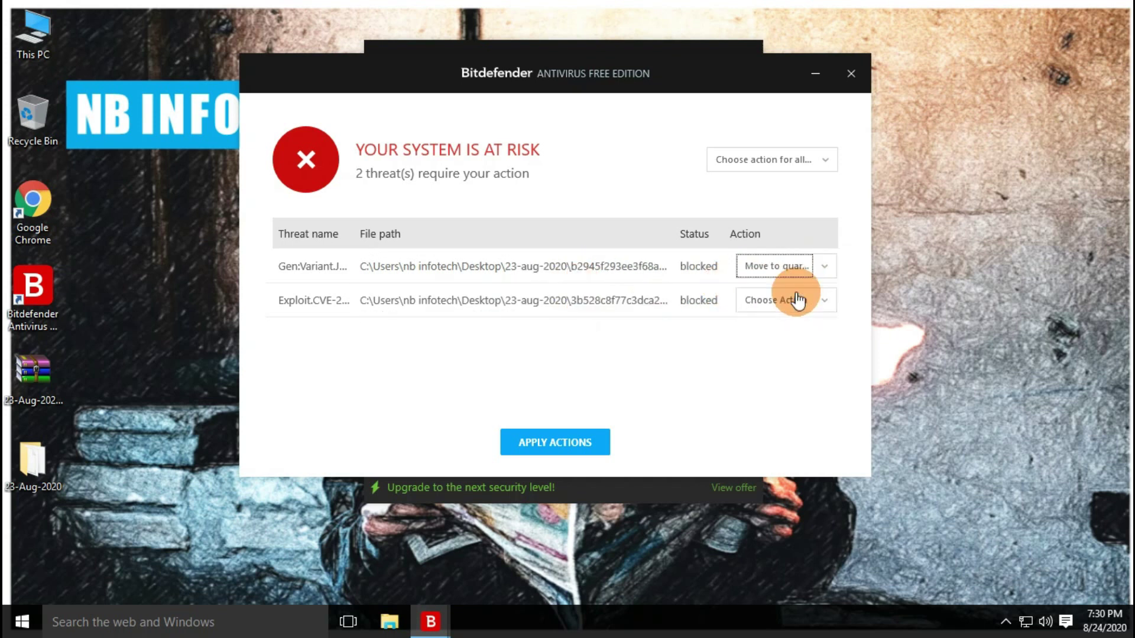
pyautogui.click(798, 300)
pyautogui.click(780, 347)
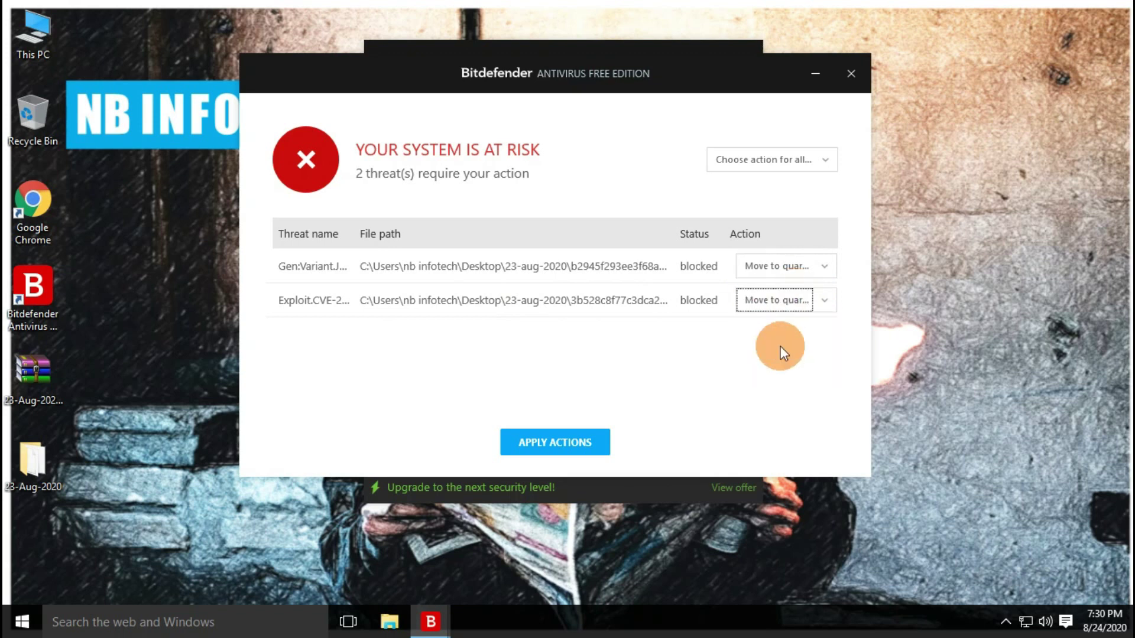
pyautogui.click(556, 450)
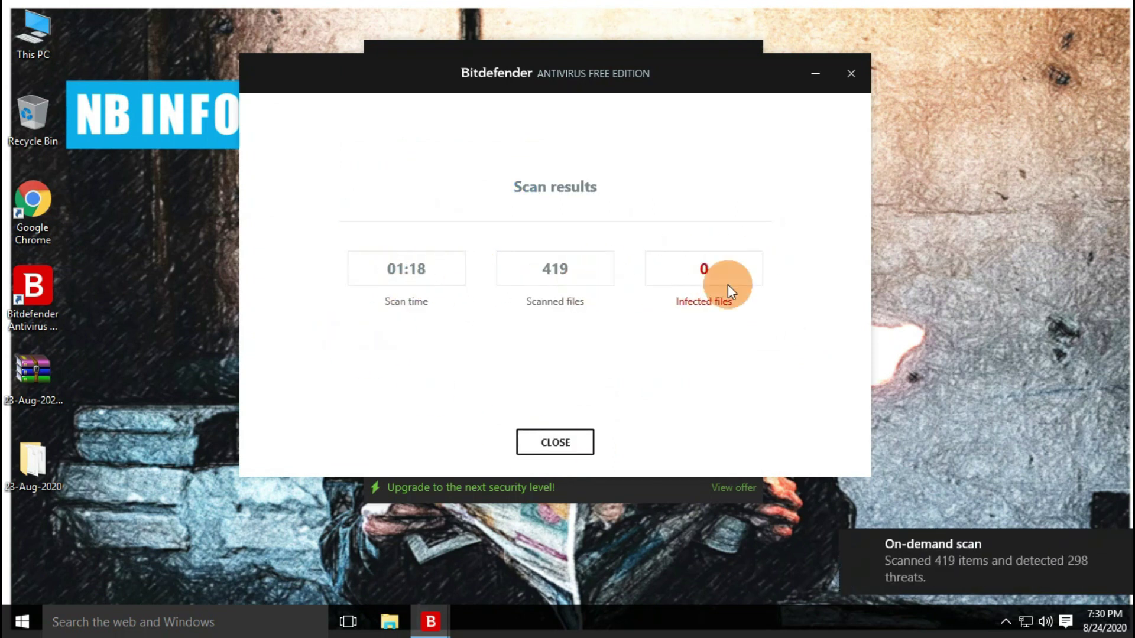
pyautogui.click(545, 443)
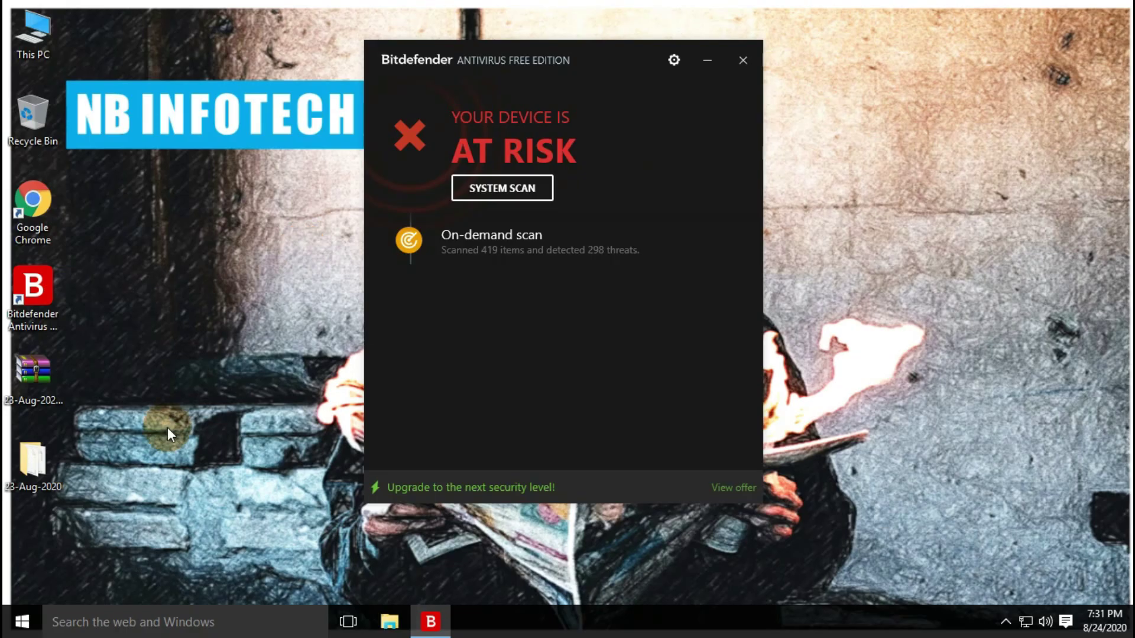
pyautogui.doubleClick(28, 466)
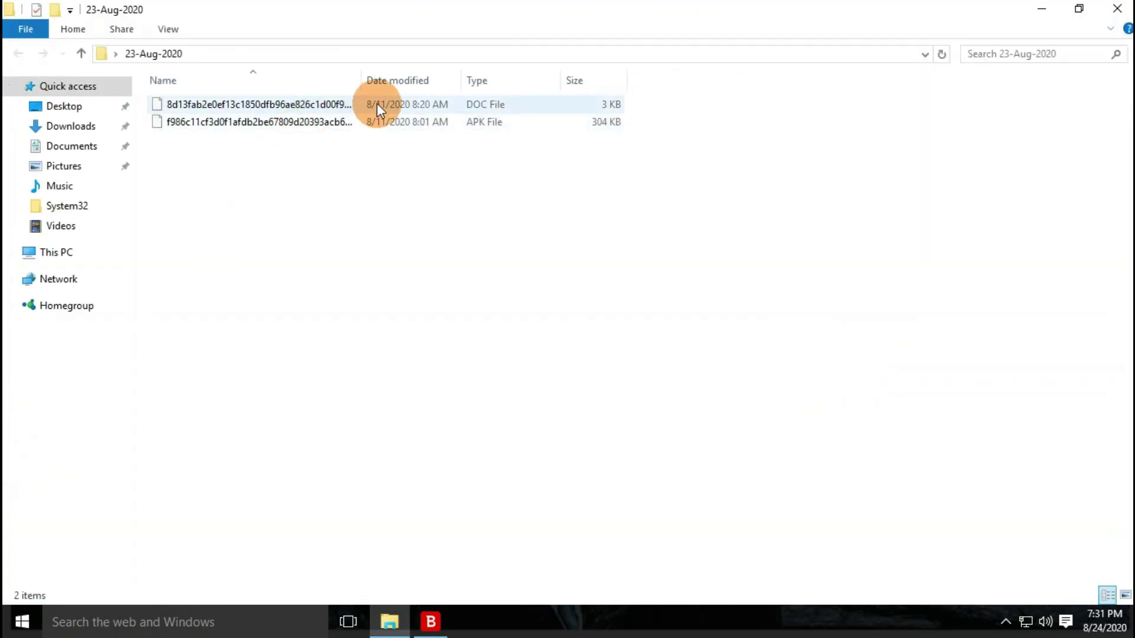
pyautogui.click(378, 103)
pyautogui.click(379, 121)
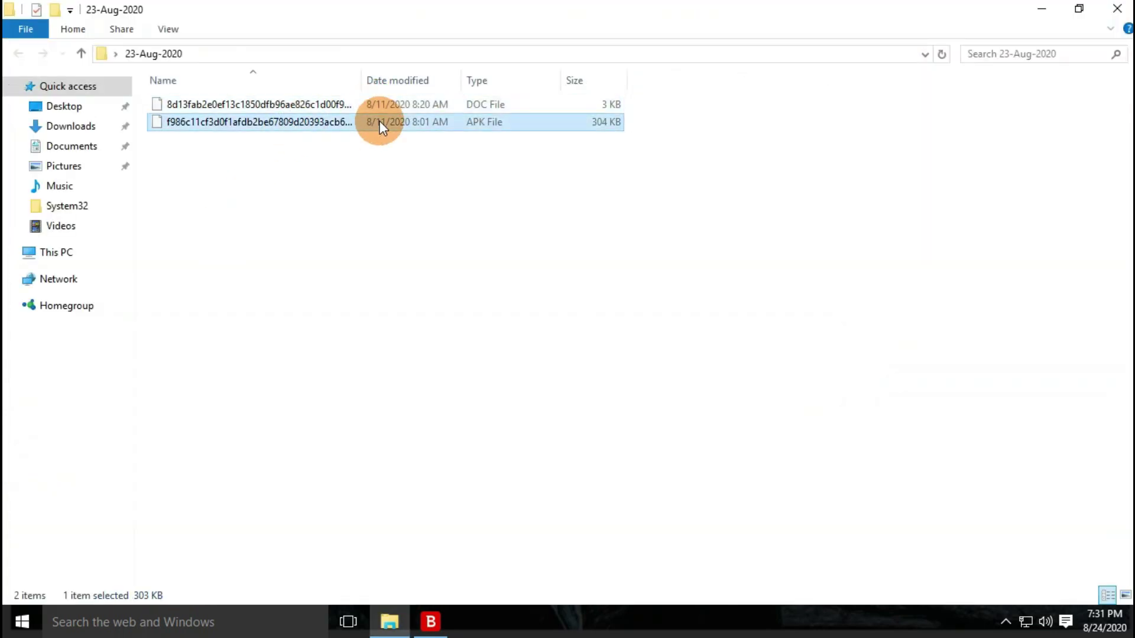
pyautogui.click(277, 104)
pyautogui.click(280, 122)
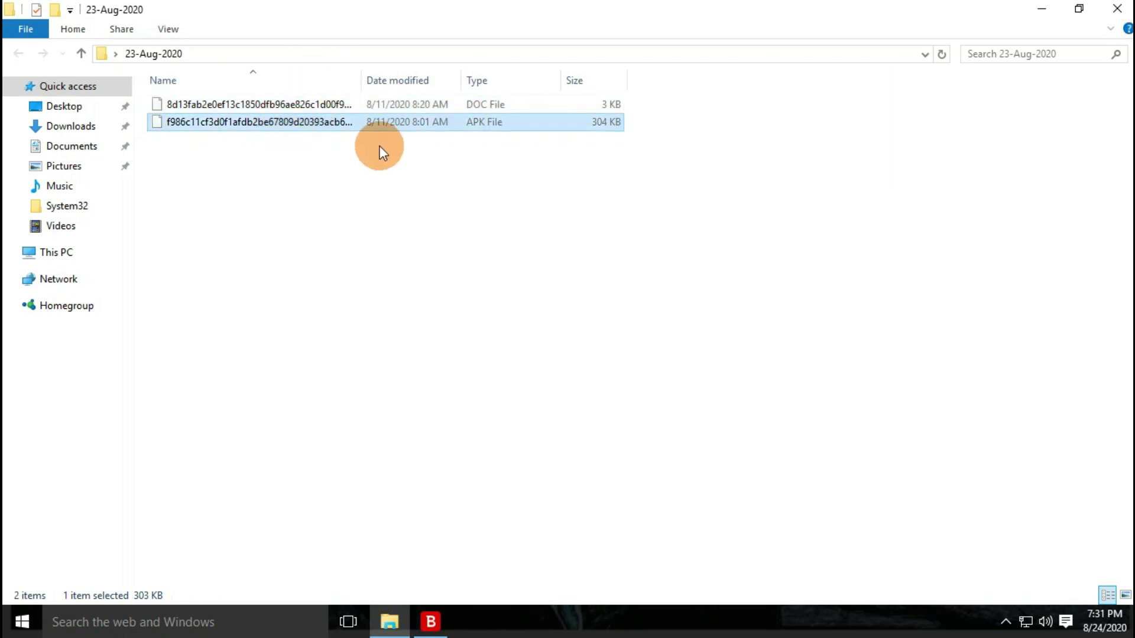
pyautogui.click(269, 106)
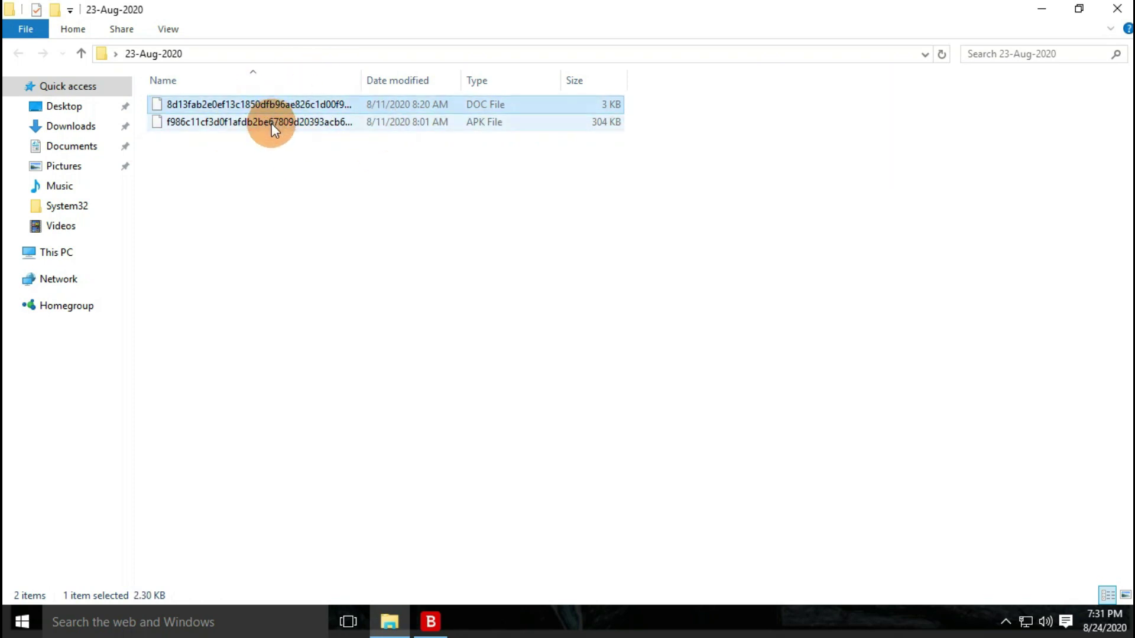
pyautogui.click(271, 123)
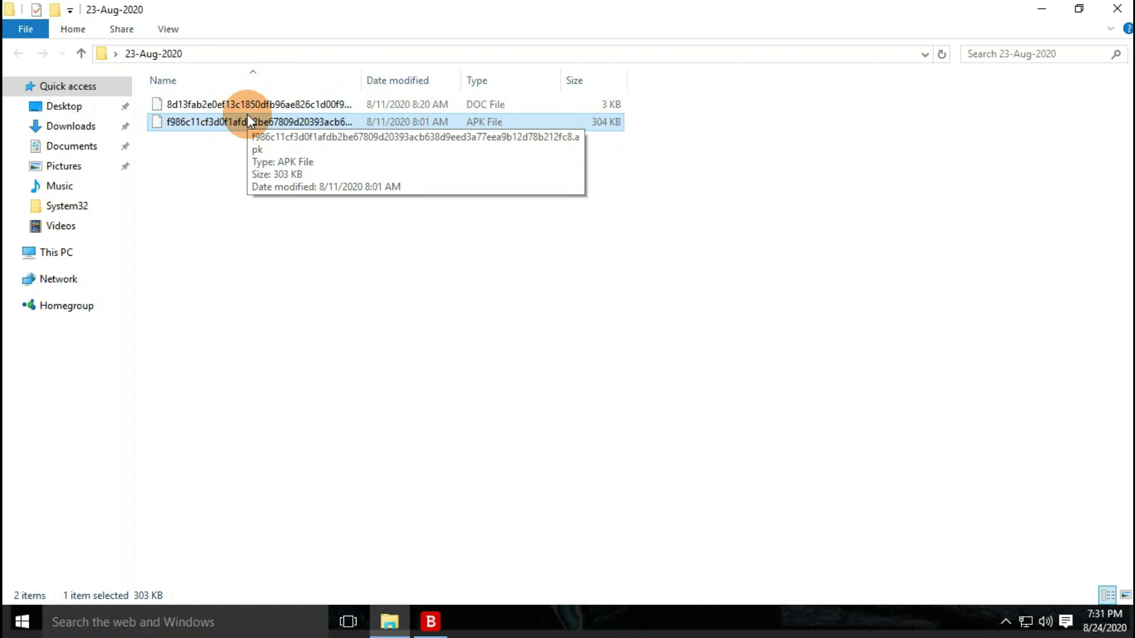
pyautogui.click(1118, 9)
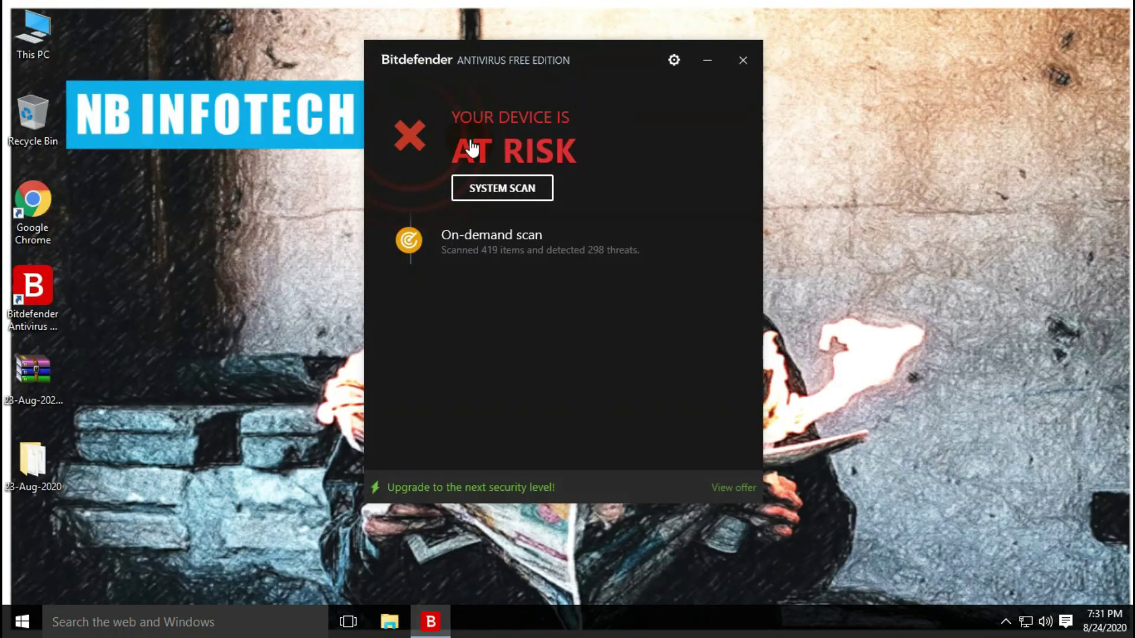
# Confirm the Protection Shield toggle is On in the Protection settings, then close them
pyautogui.click(674, 61)
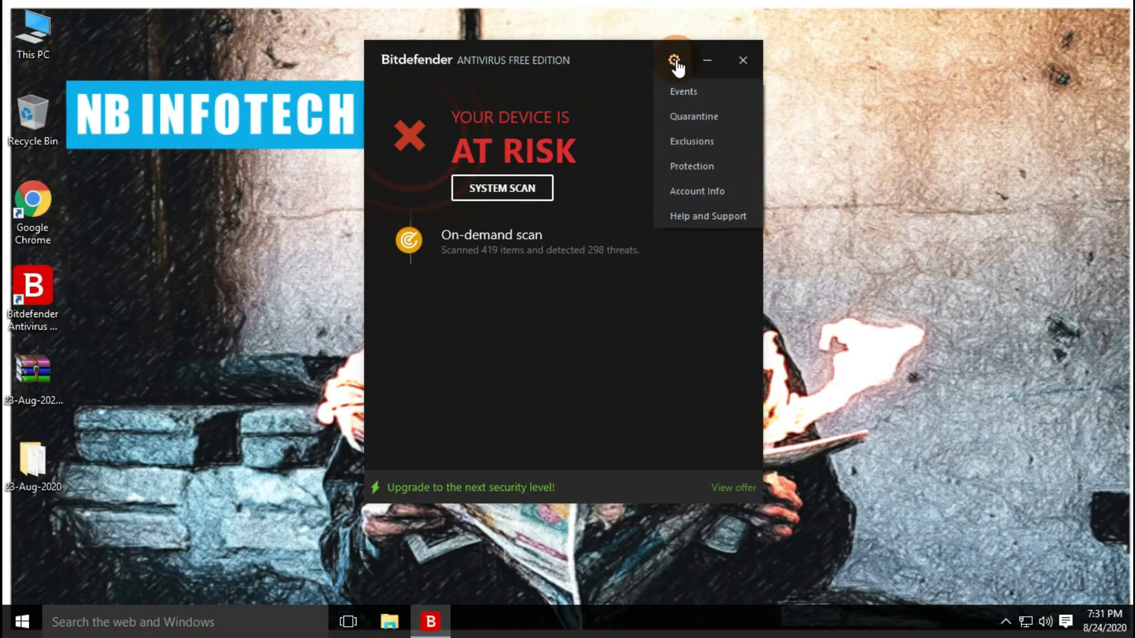
pyautogui.click(697, 172)
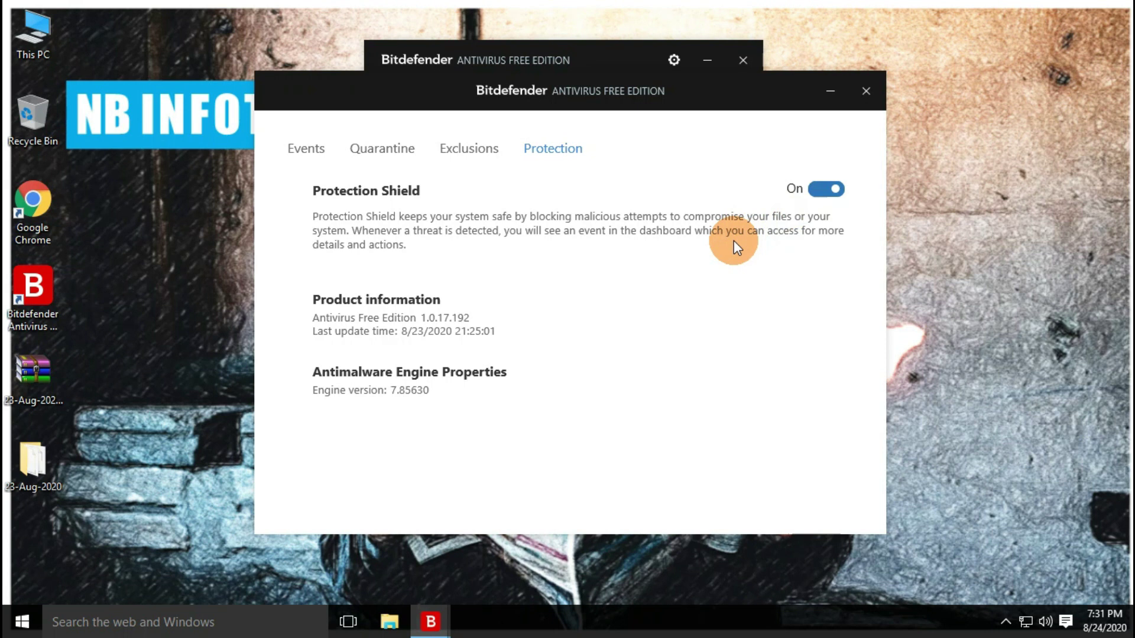
pyautogui.click(866, 91)
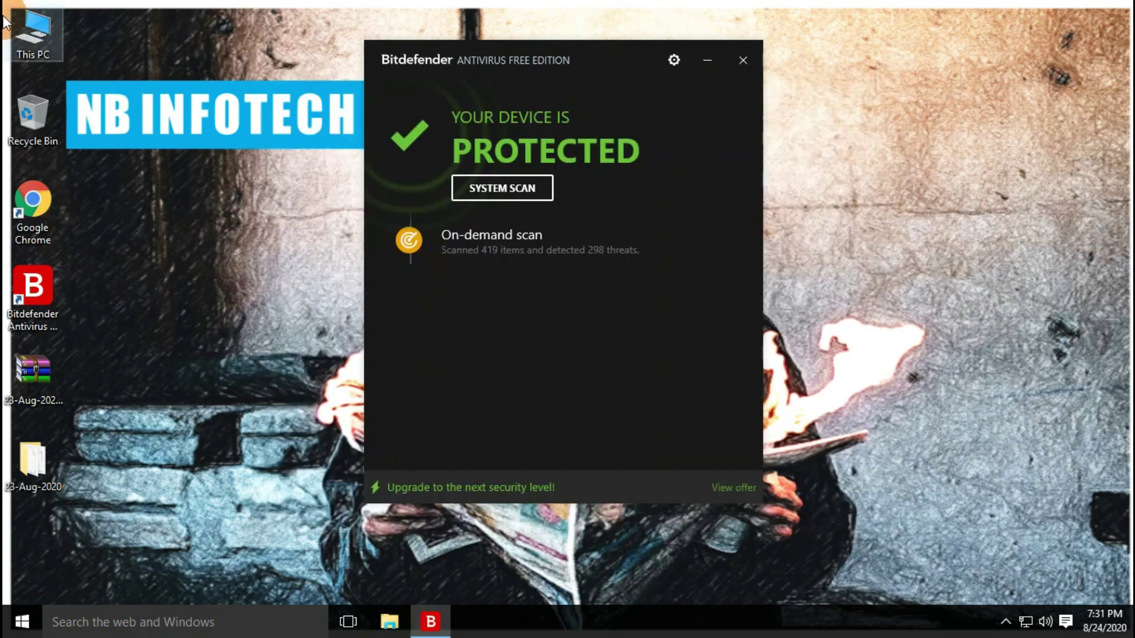
# Rescan the 23-Aug-2020 folder with Bitdefender, 0 infected of 3 files, then close Bitdefender
pyautogui.doubleClick(30, 464)
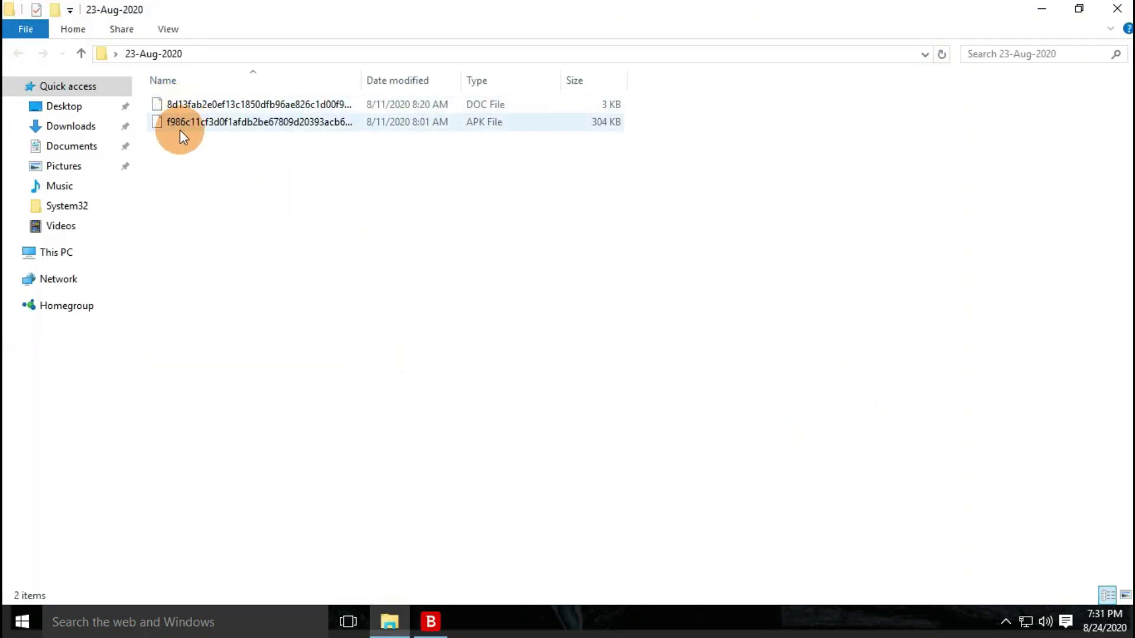
pyautogui.click(1117, 9)
pyautogui.rightClick(37, 462)
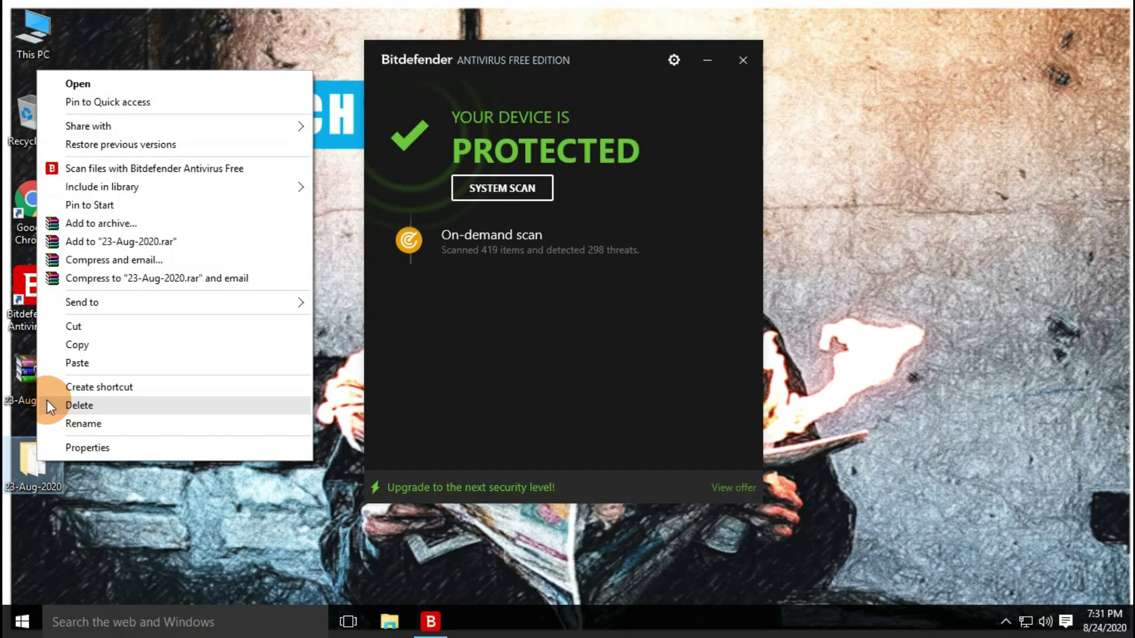
pyautogui.click(140, 168)
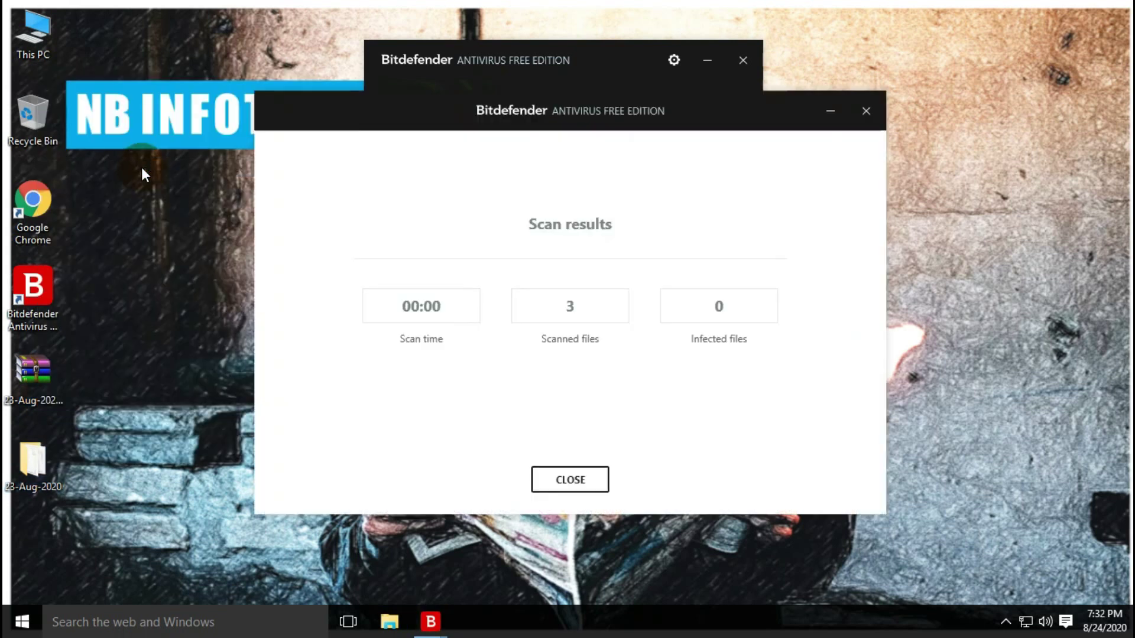
pyautogui.click(278, 164)
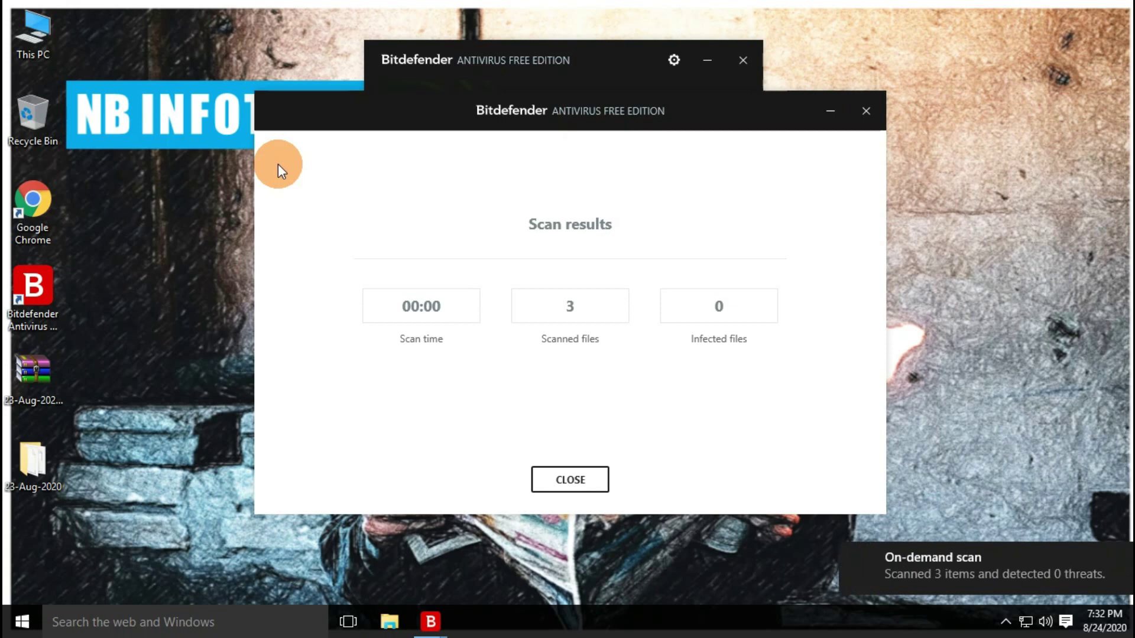
pyautogui.moveTo(445, 113); pyautogui.dragTo(442, 67)
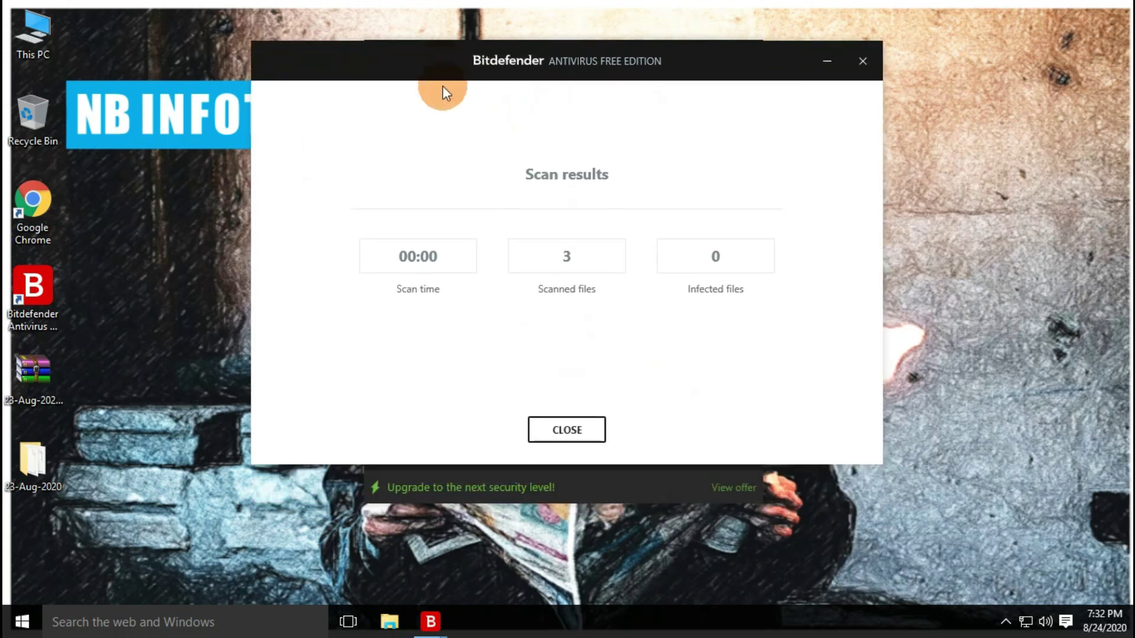
pyautogui.click(565, 429)
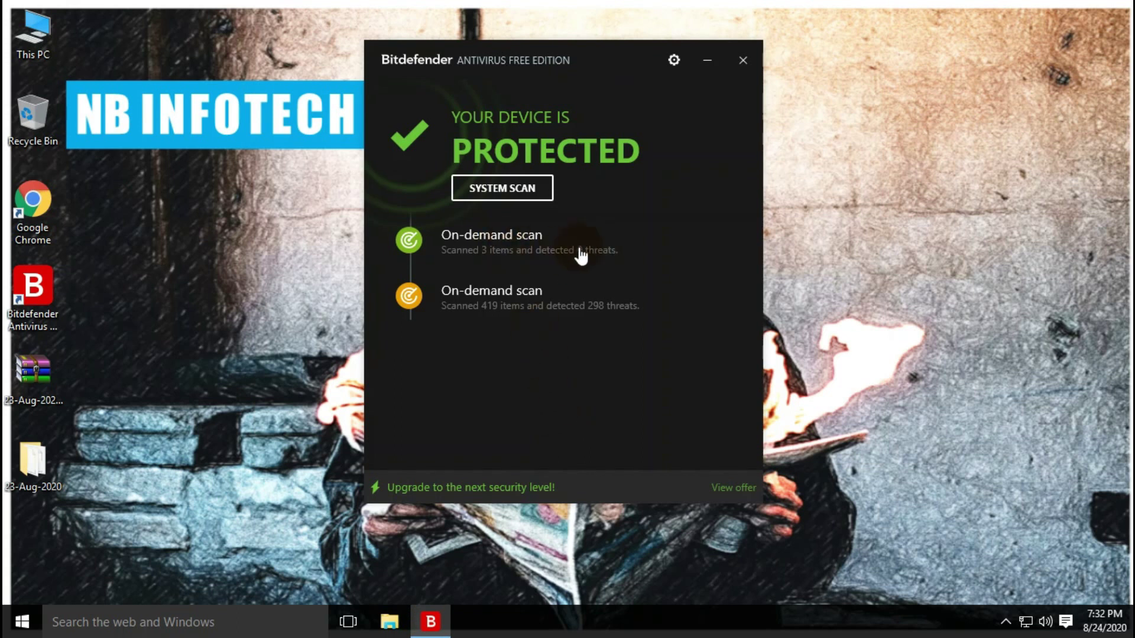
pyautogui.click(743, 61)
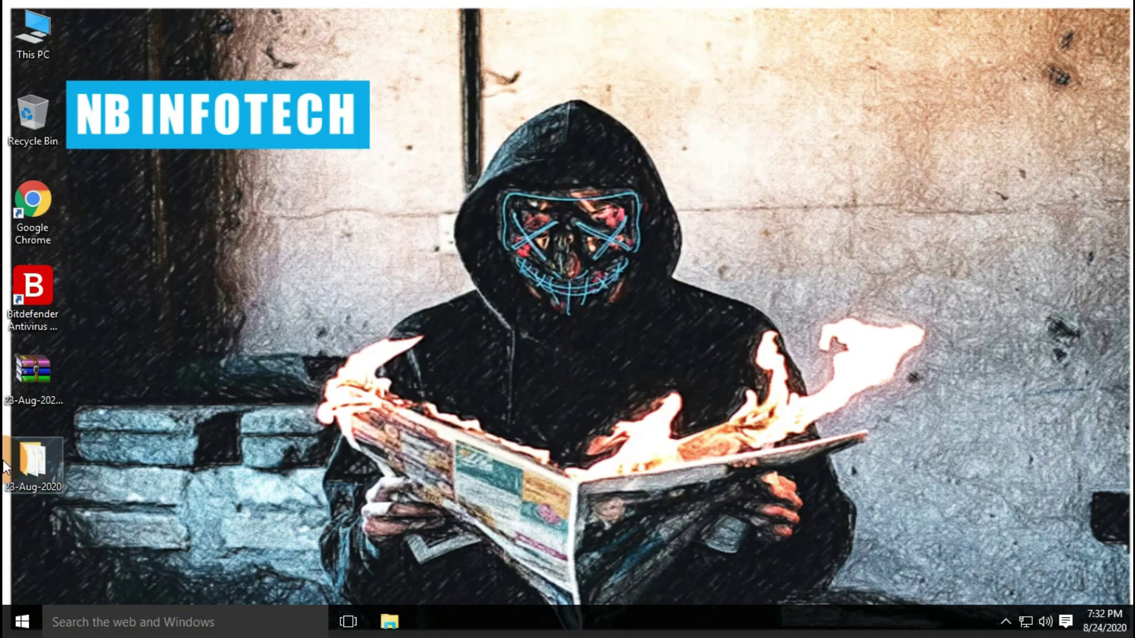
# Reopen the 23-Aug-2020 folder to check the remaining DOC and APK files, then close it
pyautogui.doubleClick(33, 466)
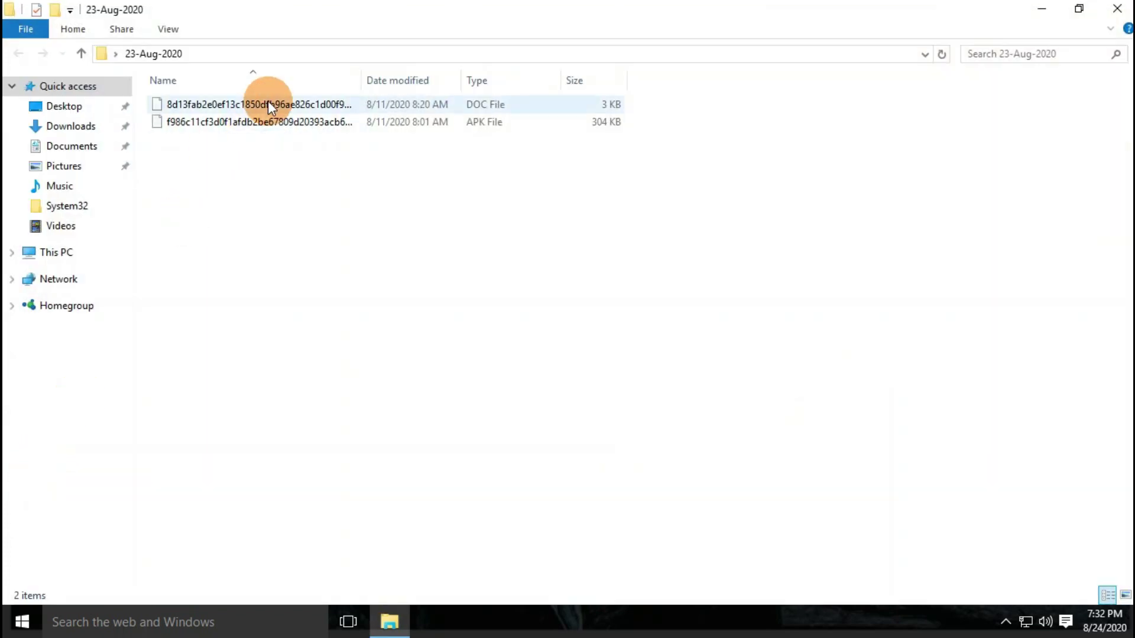
pyautogui.click(257, 99)
pyautogui.click(244, 123)
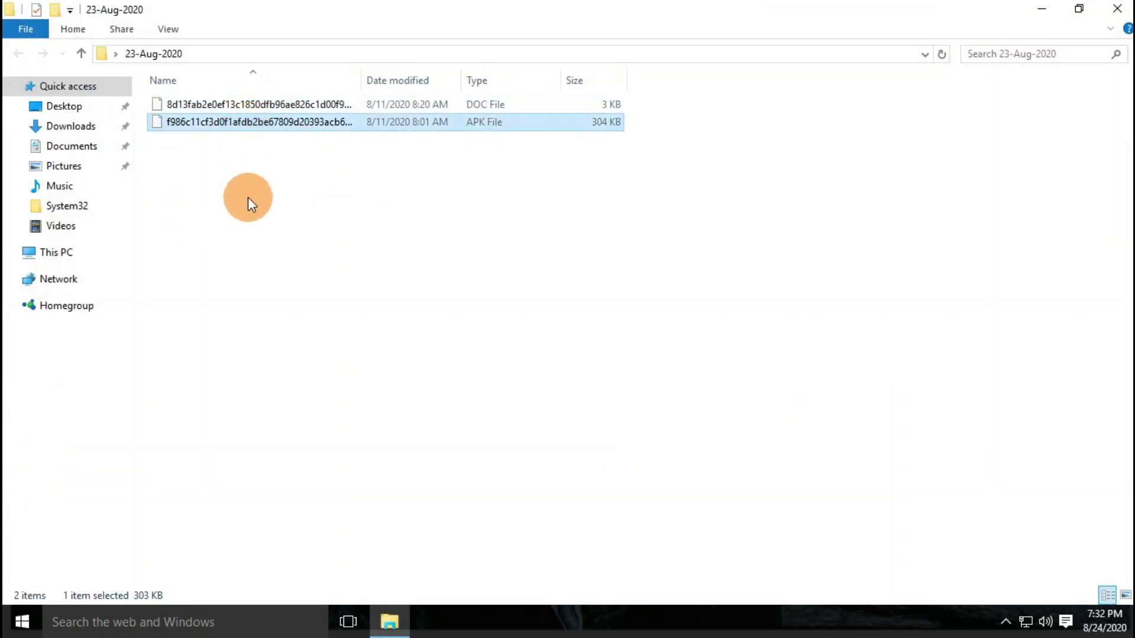
pyautogui.click(258, 227)
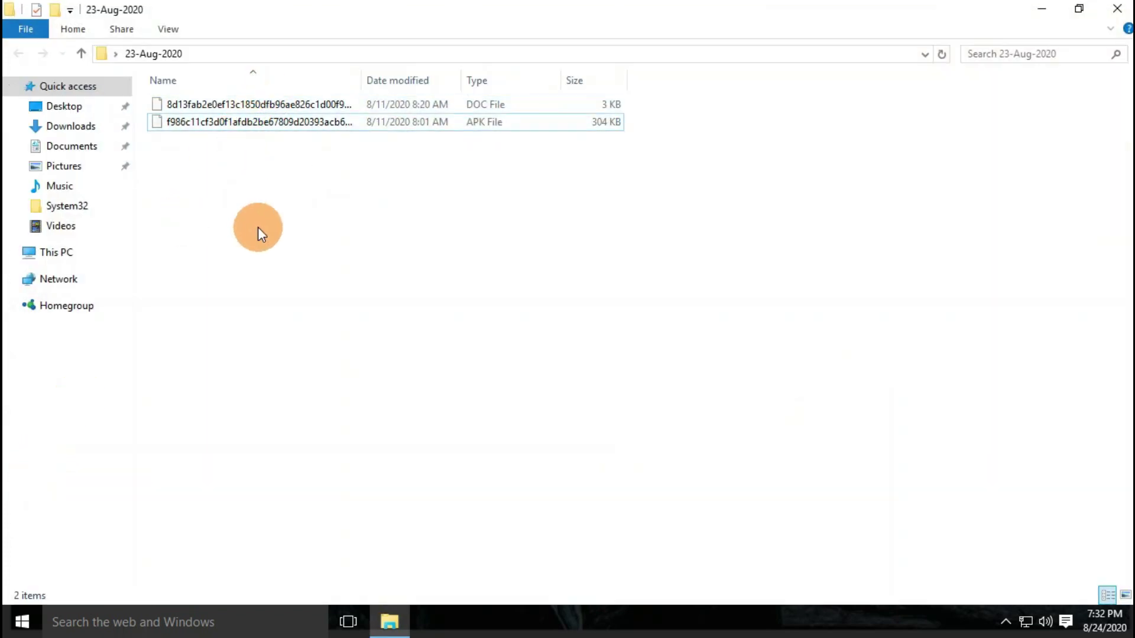
pyautogui.click(1119, 9)
pyautogui.click(833, 83)
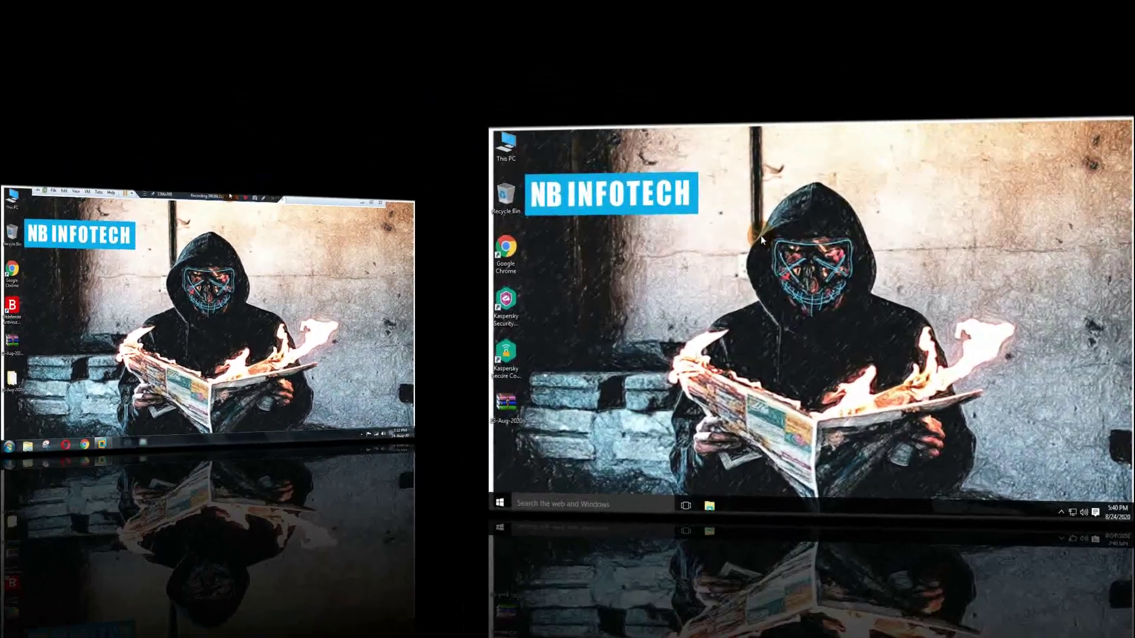
# Refresh the desktop, launch Kaspersky Security Cloud, and run Database Update until databases are current
pyautogui.rightClick(762, 237)
pyautogui.click(501, 239)
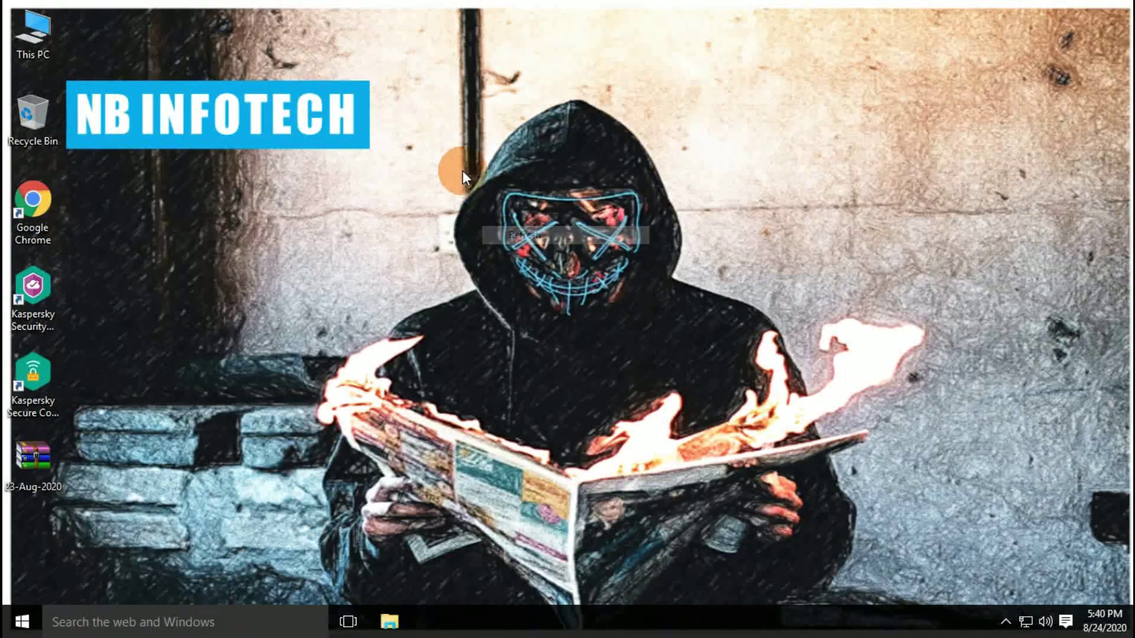
pyautogui.doubleClick(30, 290)
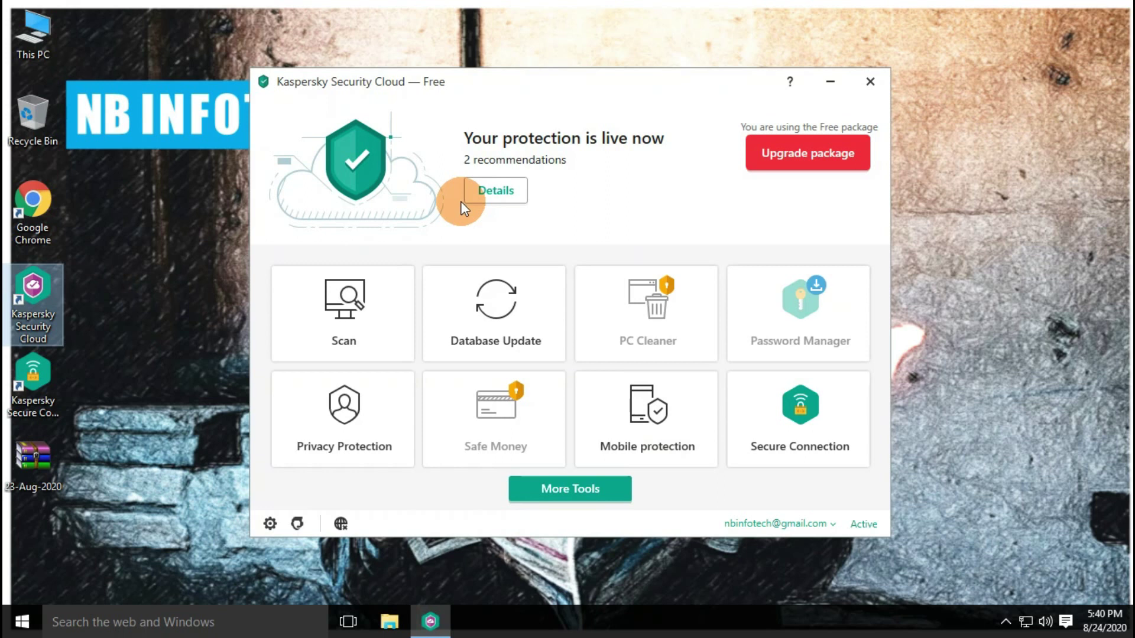
pyautogui.moveTo(631, 80); pyautogui.dragTo(636, 37)
pyautogui.click(535, 301)
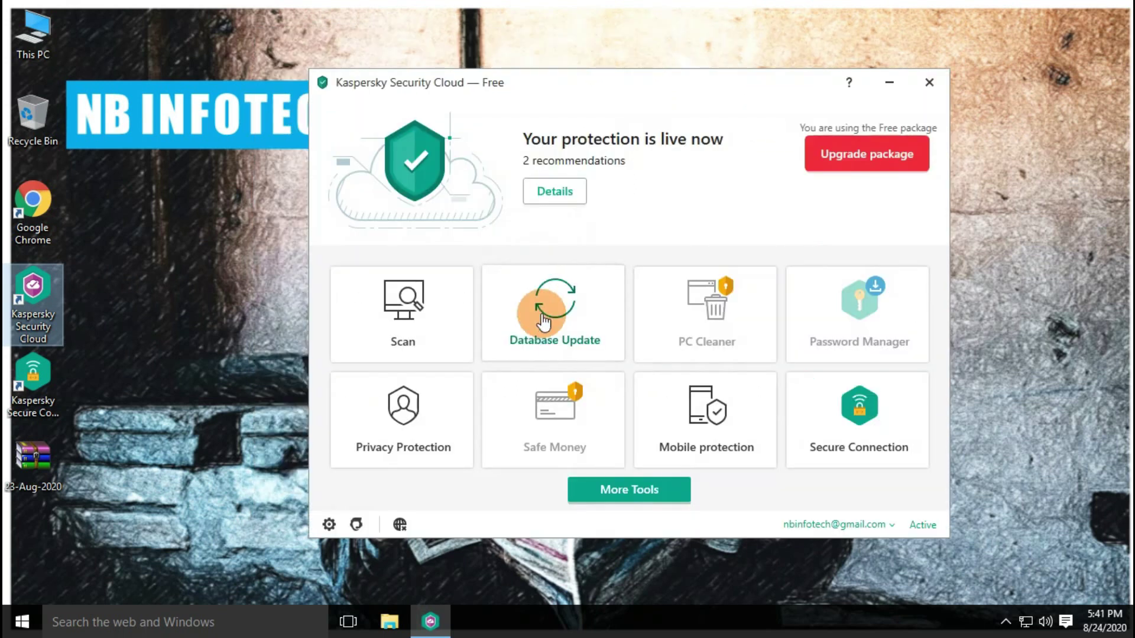
pyautogui.click(602, 301)
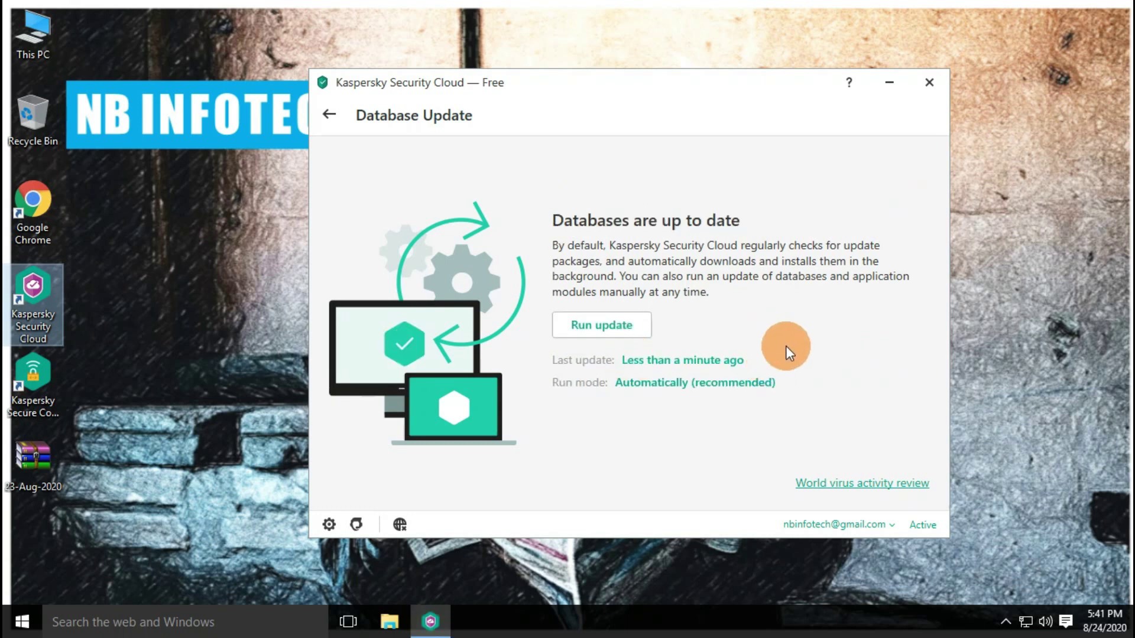
pyautogui.click(329, 117)
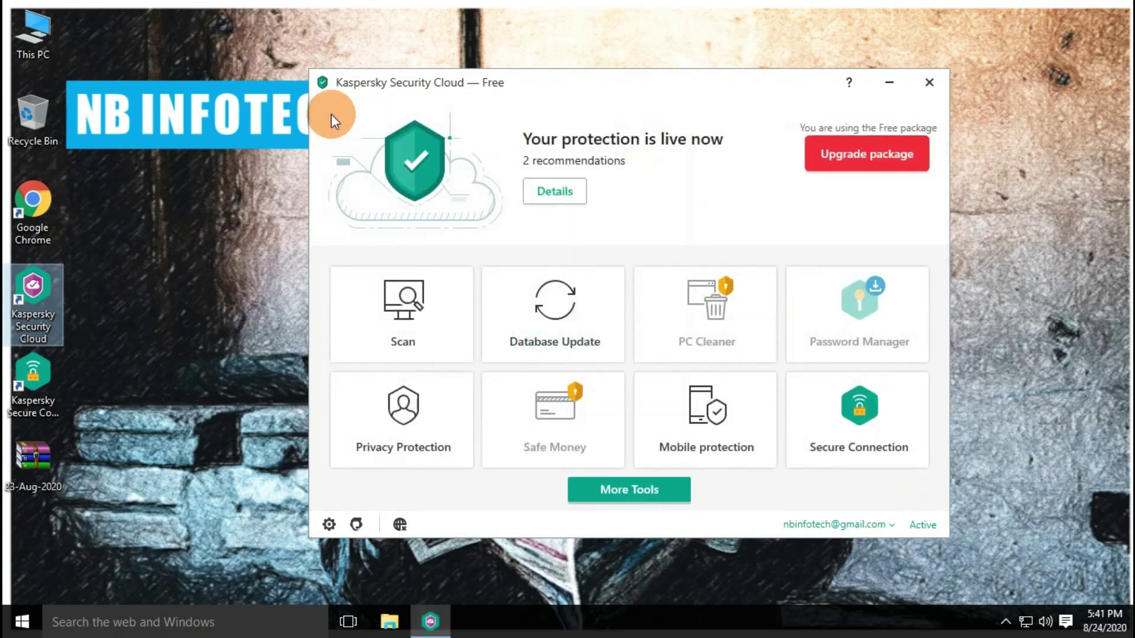
# Turn Kaspersky protection off in Settings, confirm with Continue, and dismiss the weak-settings notice
pyautogui.click(329, 525)
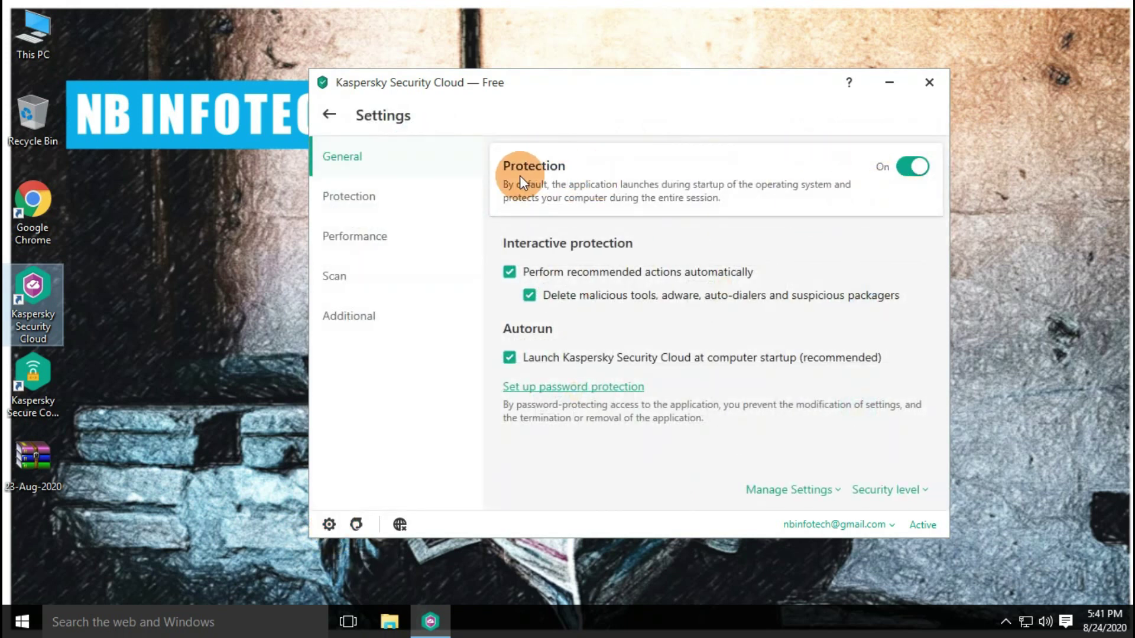
pyautogui.click(911, 166)
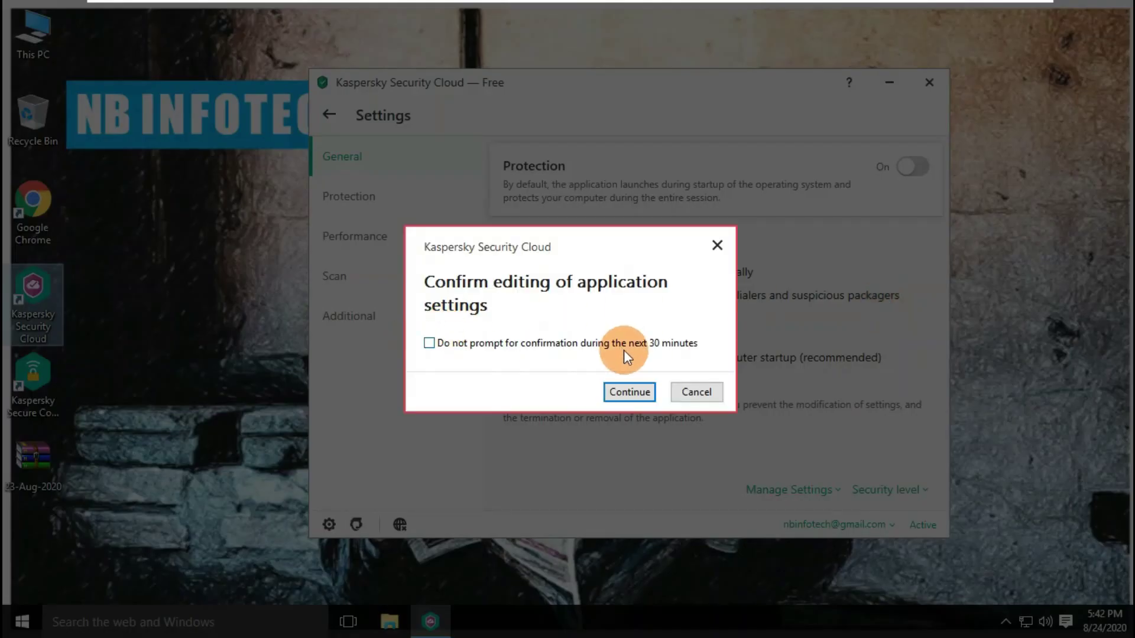
pyautogui.click(619, 392)
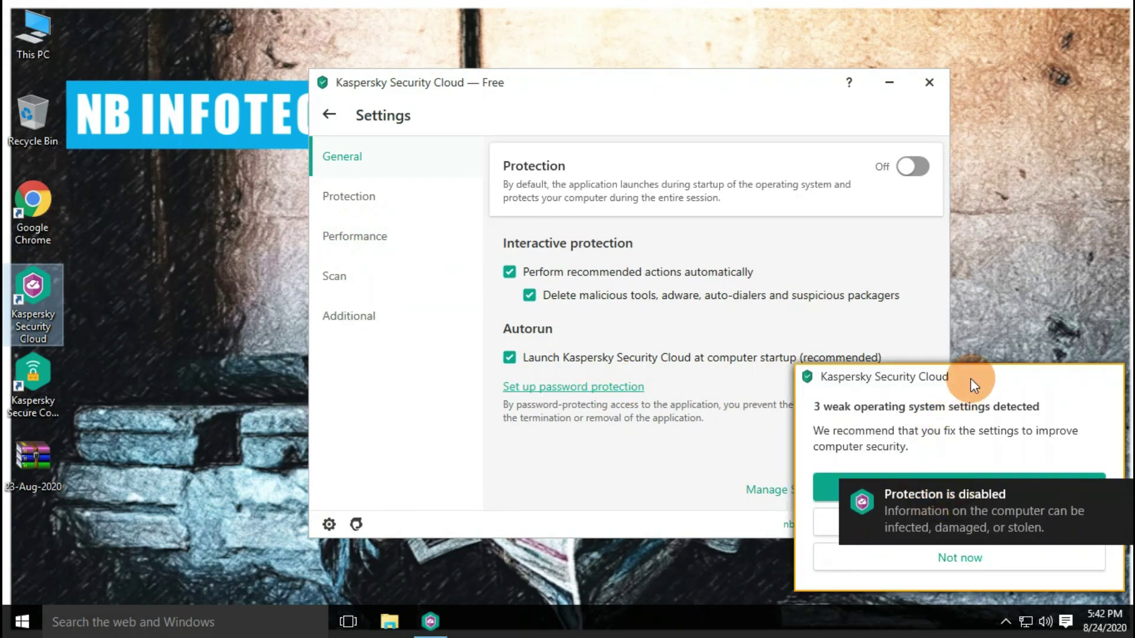
pyautogui.click(971, 569)
# Review the disabled protection components, then go back to the home overview
pyautogui.click(359, 204)
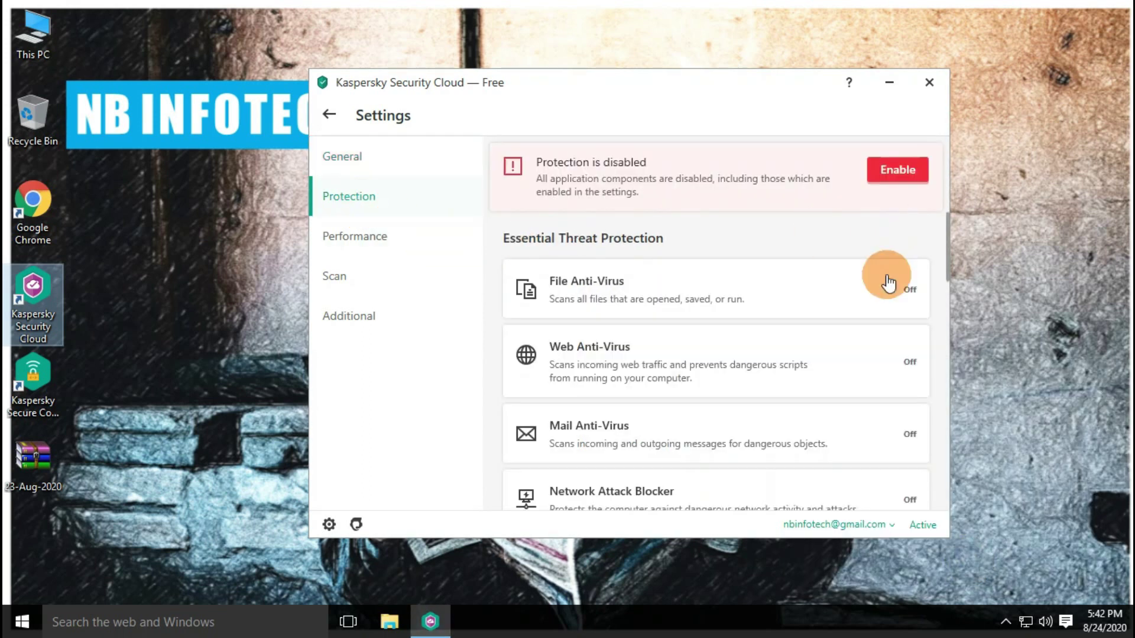
pyautogui.scroll(-3, 900, 396)
pyautogui.scroll(-3, 893, 357)
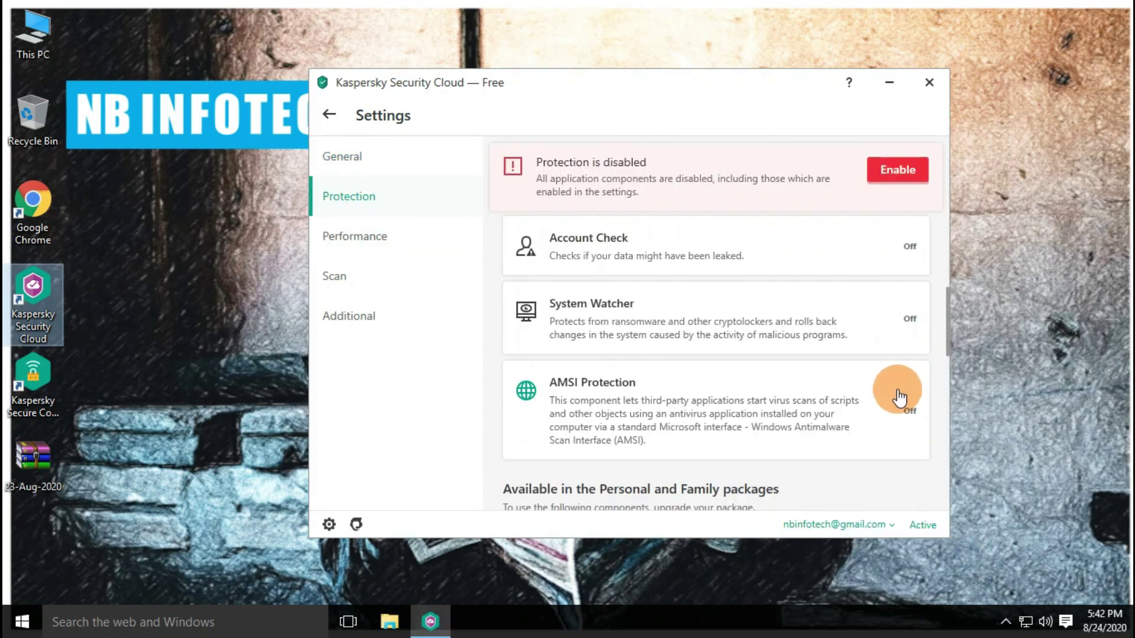
pyautogui.scroll(5, 896, 378)
pyautogui.scroll(1, 896, 384)
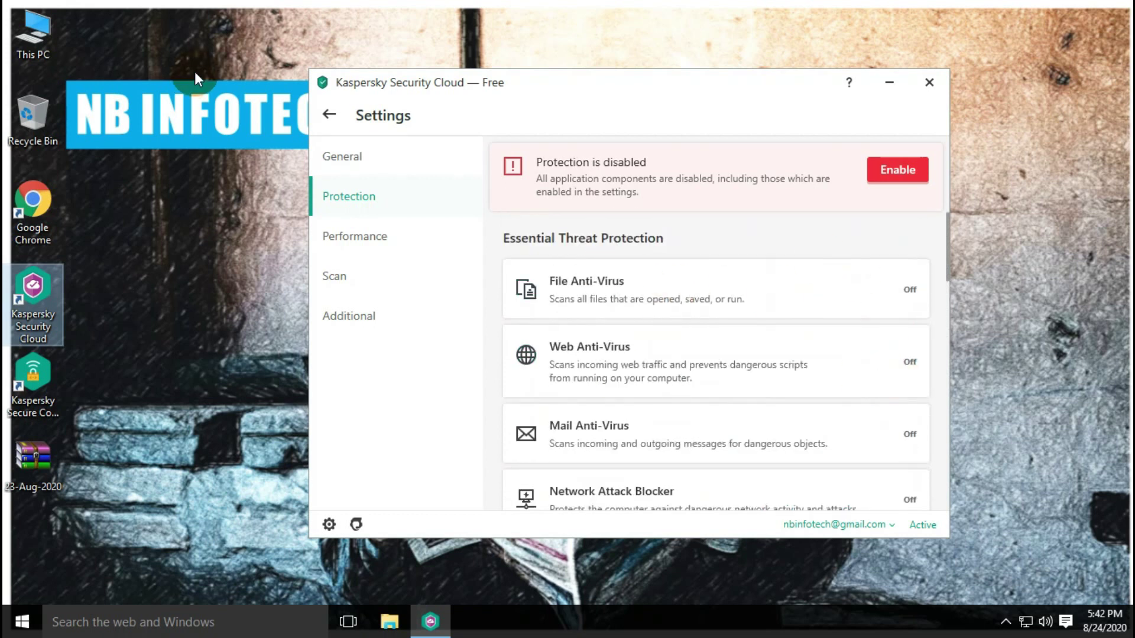
pyautogui.click(329, 118)
# Extract the 23-Aug-2020 archive onto the desktop, entering the archive password
pyautogui.rightClick(35, 465)
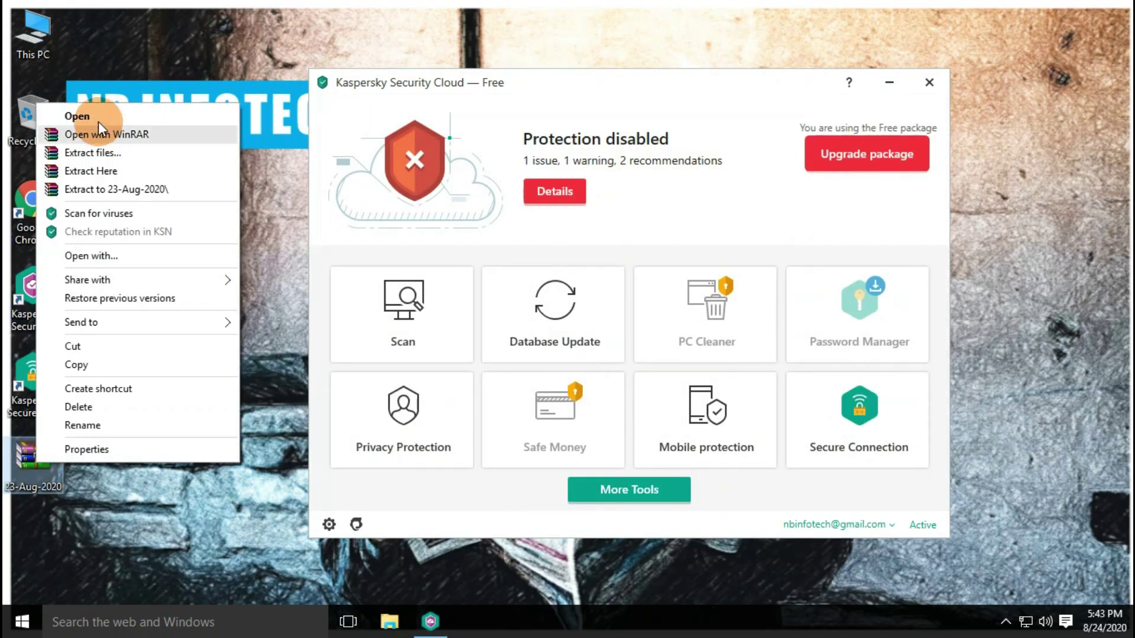
pyautogui.click(94, 171)
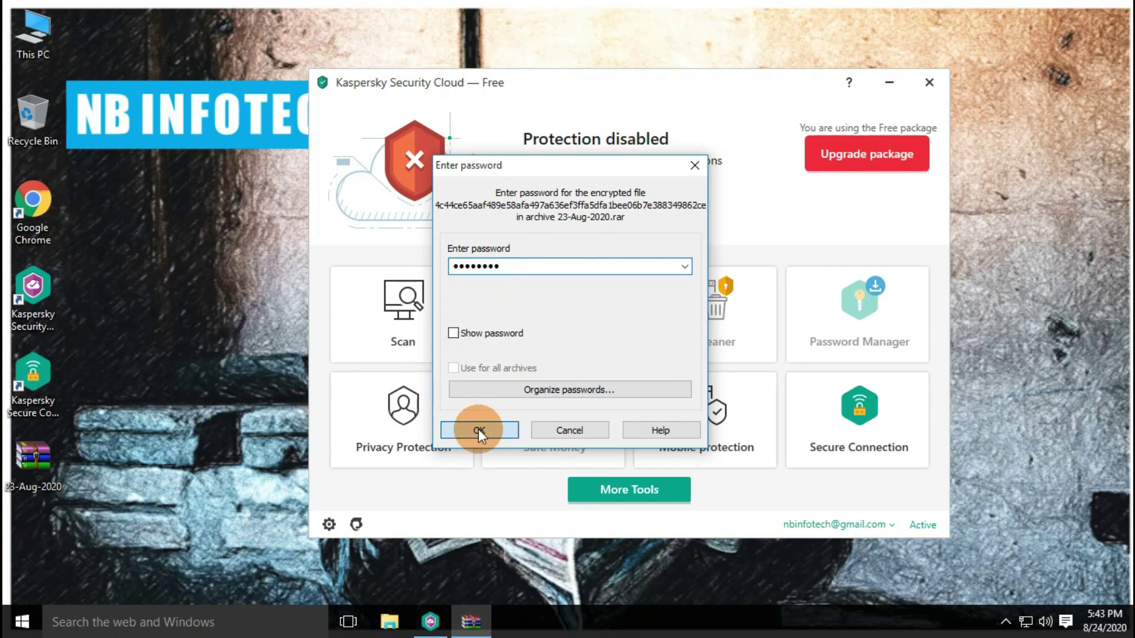
pyautogui.click(479, 430)
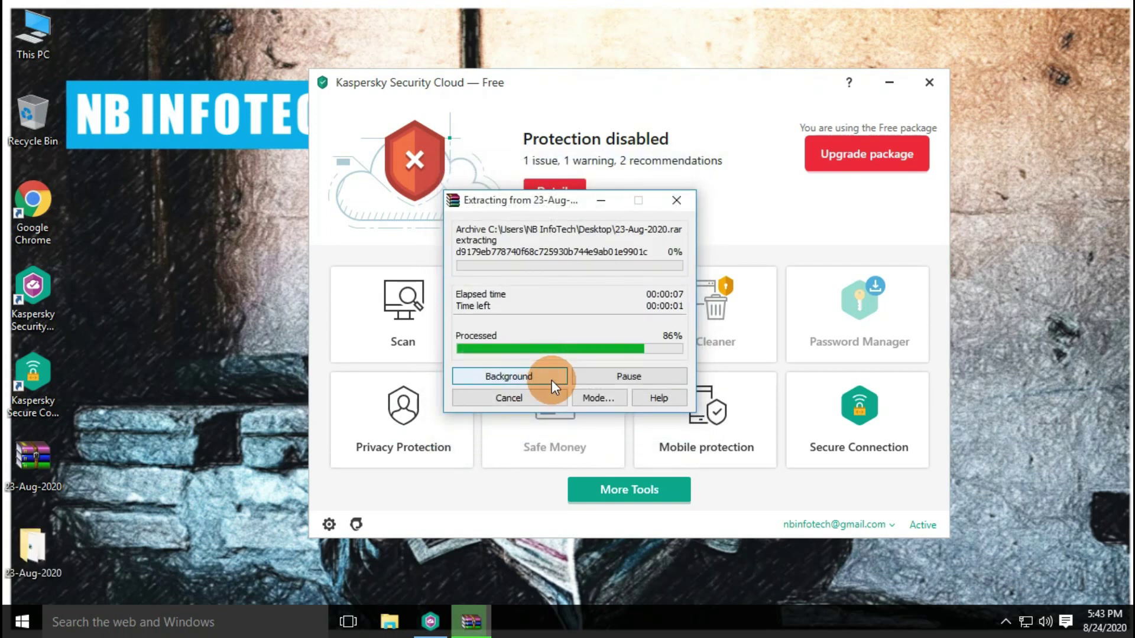
# Open the extracted folder, fit the Name and Type columns, and sort files by Type
pyautogui.doubleClick(32, 547)
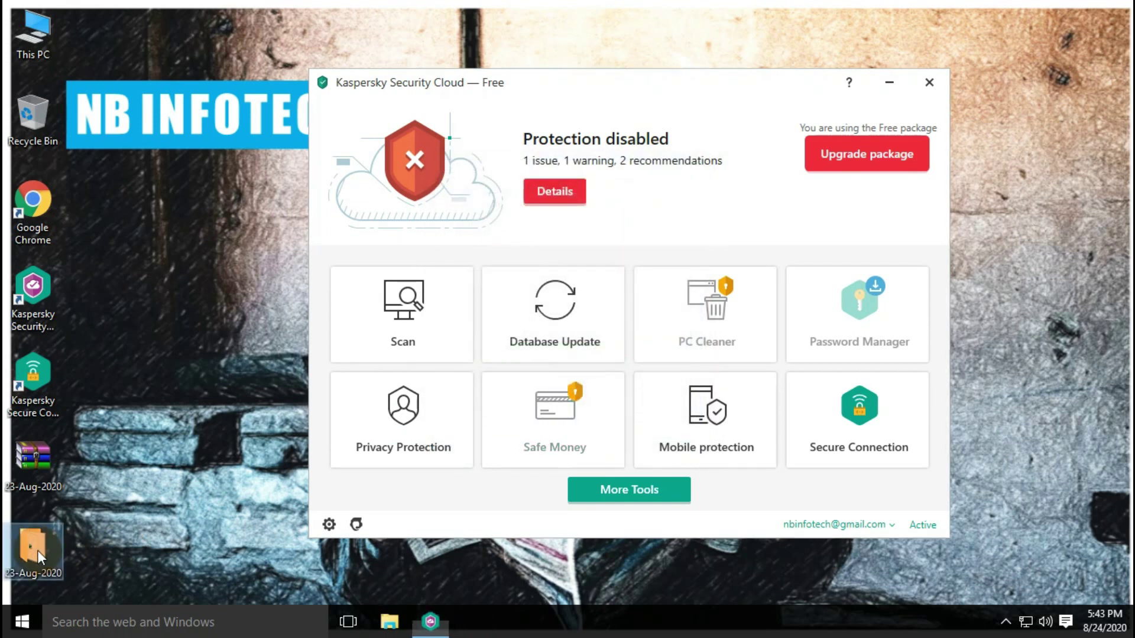
pyautogui.click(175, 36)
pyautogui.click(664, 76)
pyautogui.doubleClick(367, 87)
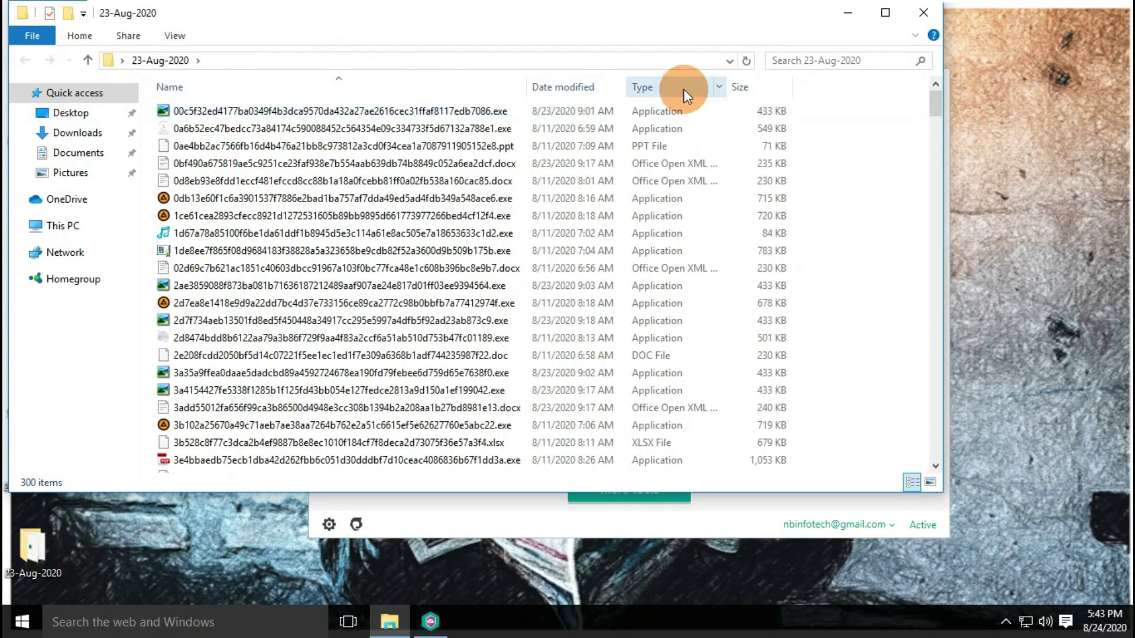
pyautogui.doubleClick(727, 87)
pyautogui.click(698, 87)
pyautogui.moveTo(568, 86); pyautogui.dragTo(845, 86)
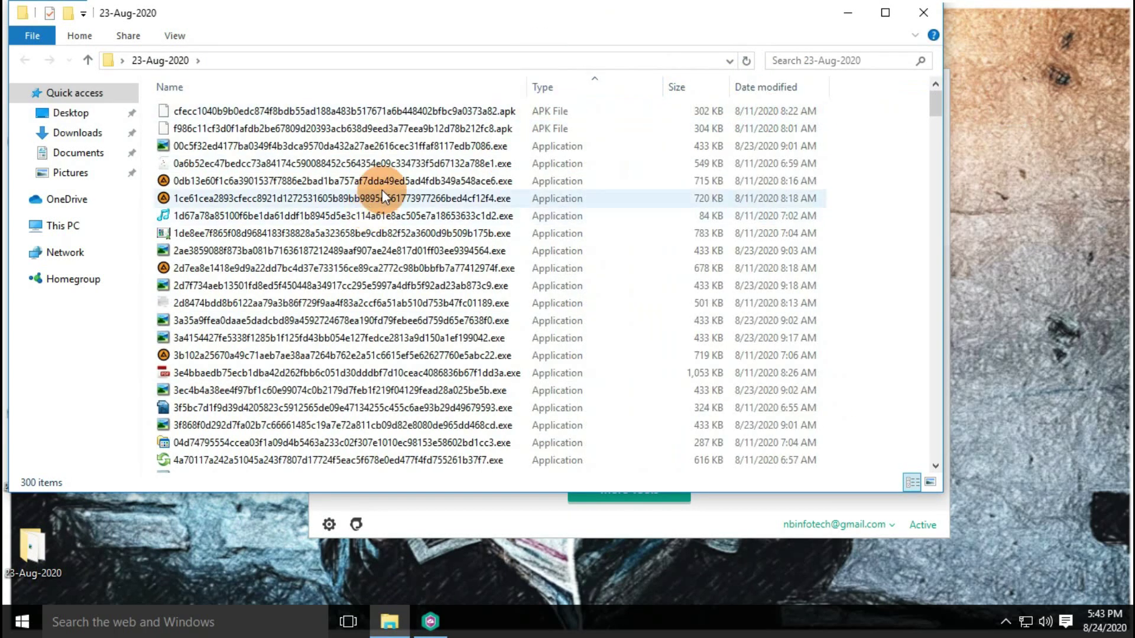
# Browse the executable, DLL, disc image, DOC and ELF samples
pyautogui.click(571, 147)
pyautogui.scroll(-20, 584, 254)
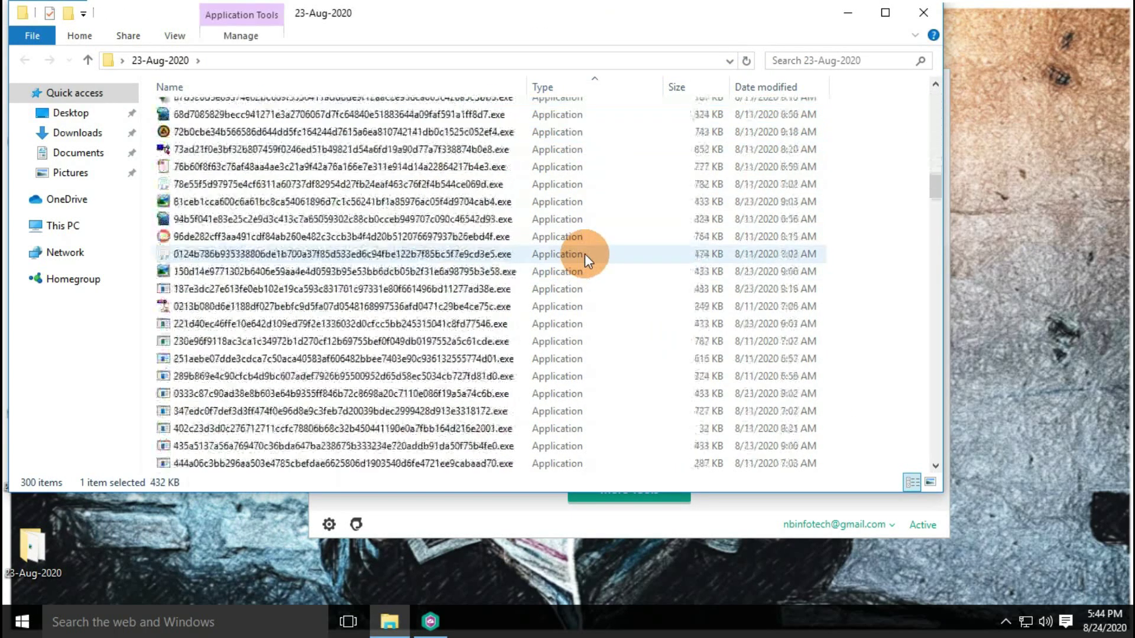
pyautogui.scroll(5, 556, 313)
pyautogui.click(555, 315)
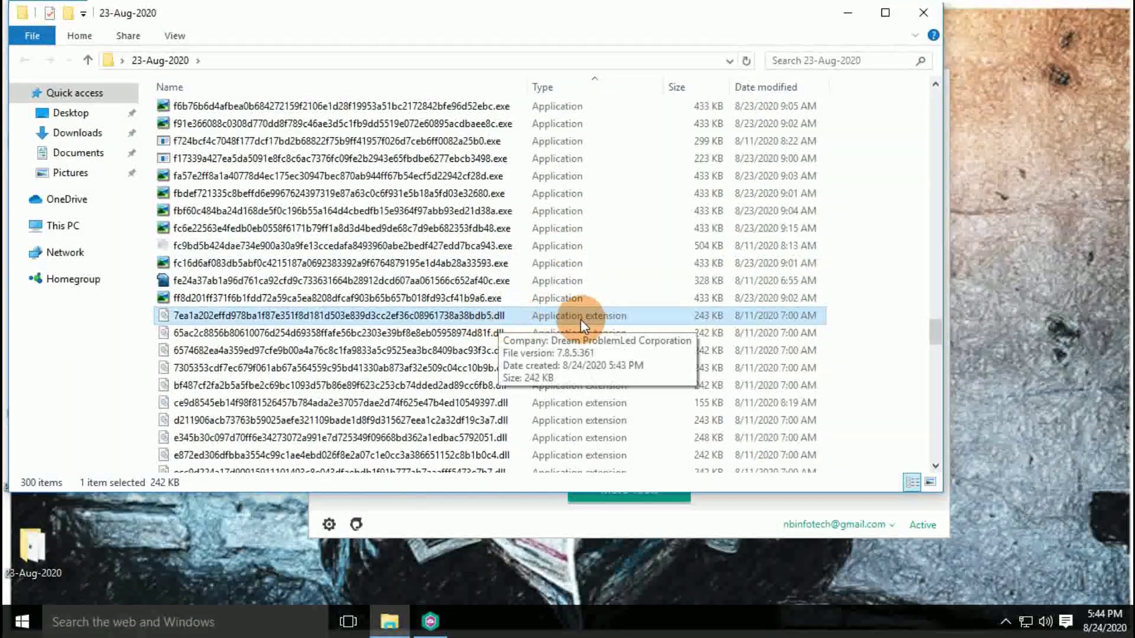
pyautogui.scroll(-5, 580, 319)
pyautogui.click(544, 273)
pyautogui.scroll(-1, 545, 236)
pyautogui.click(545, 236)
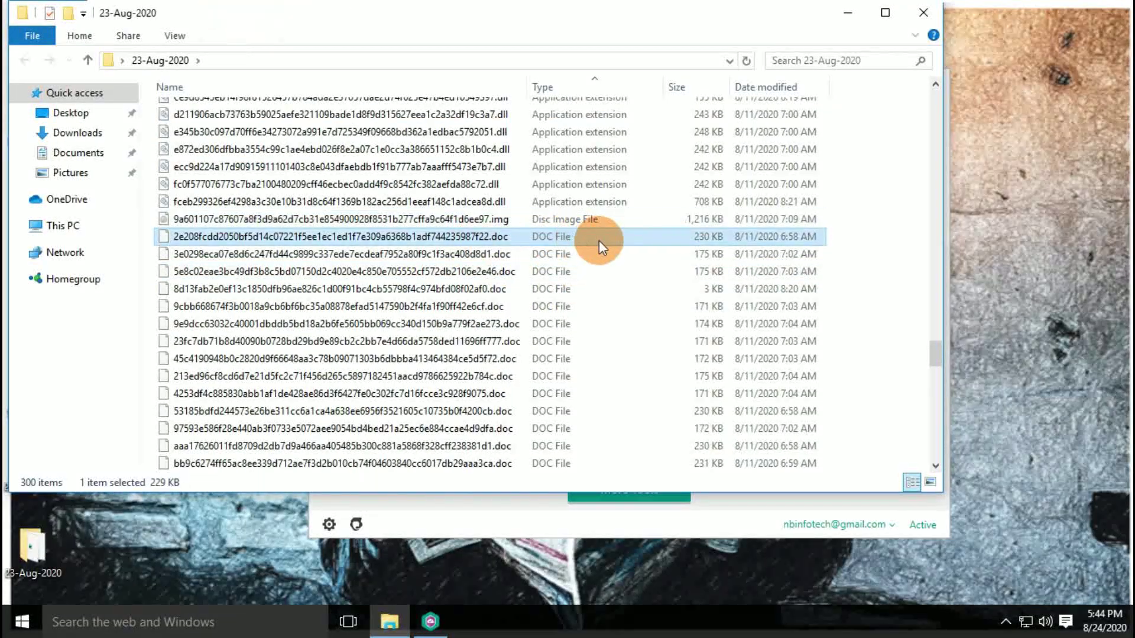
pyautogui.scroll(-10, 598, 240)
pyautogui.scroll(2, 572, 195)
pyautogui.click(544, 197)
pyautogui.scroll(-3, 580, 336)
pyautogui.scroll(-12, 581, 338)
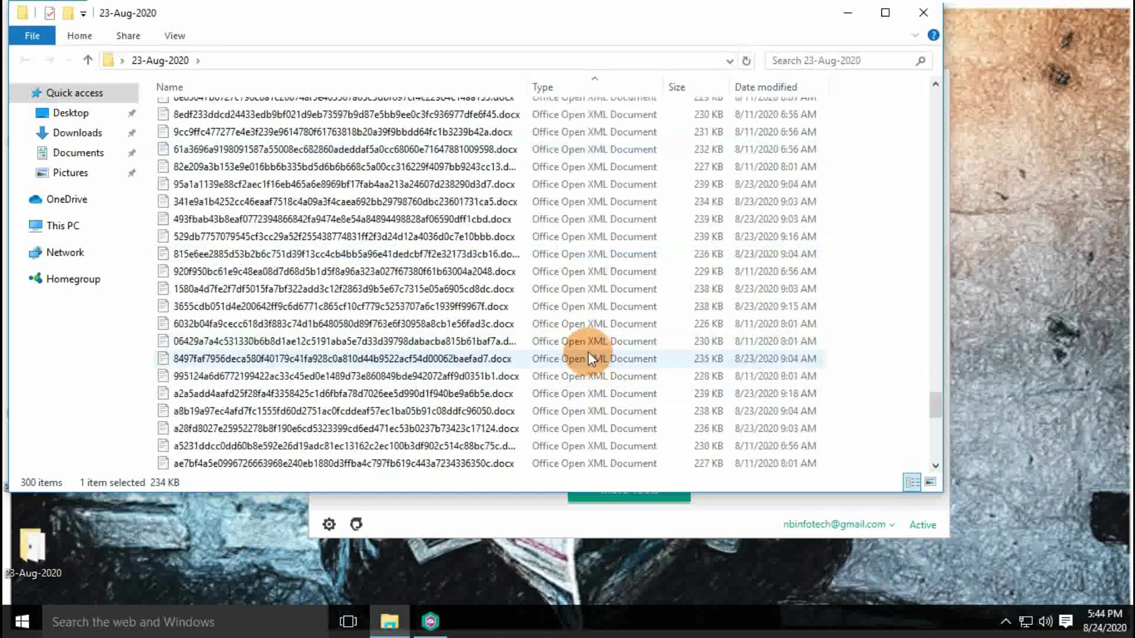
# Browse the PPT, installer, RAR, ISO, zip and xlsx samples, then close the folder
pyautogui.click(532, 254)
pyautogui.click(548, 274)
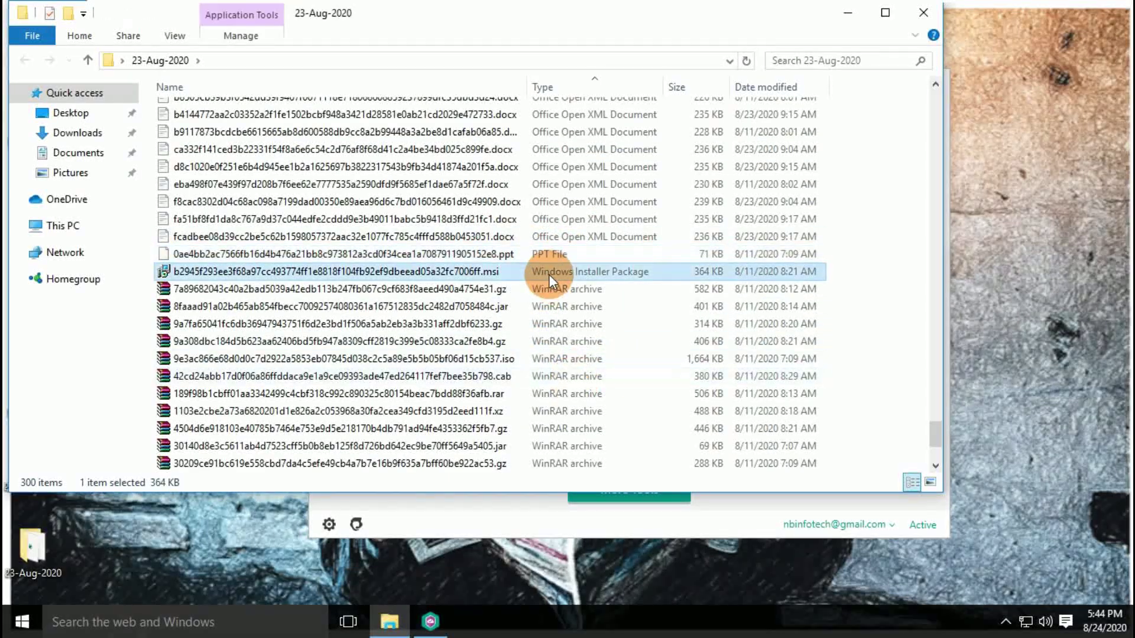
pyautogui.click(552, 289)
pyautogui.click(562, 326)
pyautogui.scroll(-3, 588, 329)
pyautogui.click(565, 204)
pyautogui.click(563, 271)
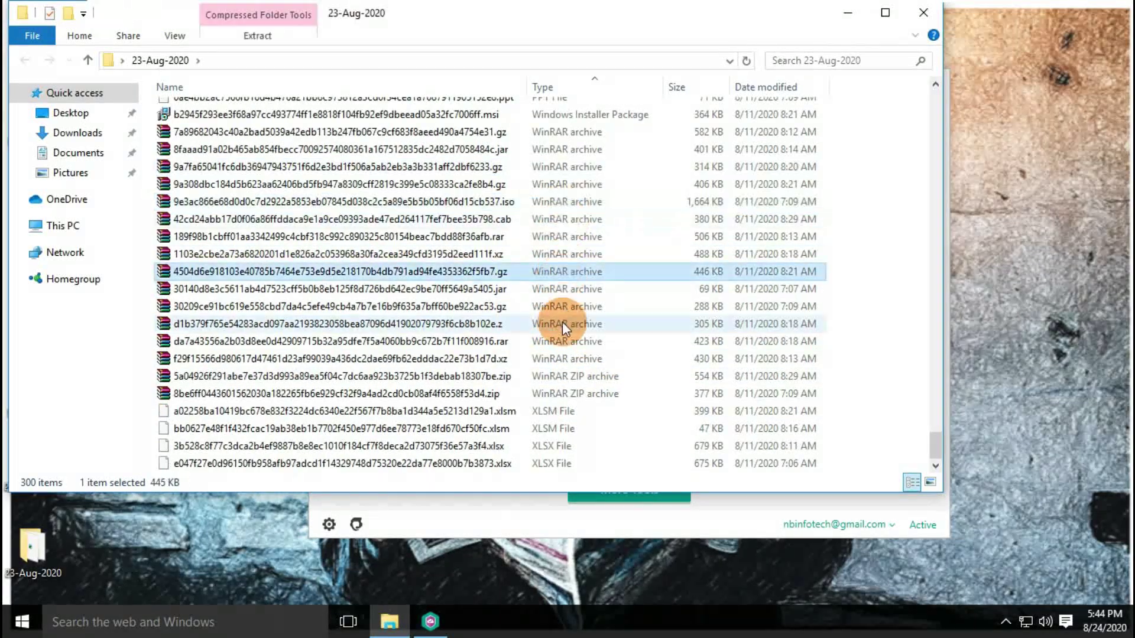
pyautogui.click(640, 289)
pyautogui.click(591, 394)
pyautogui.moveTo(609, 40); pyautogui.dragTo(615, 117)
pyautogui.click(555, 541)
pyautogui.scroll(20, 617, 450)
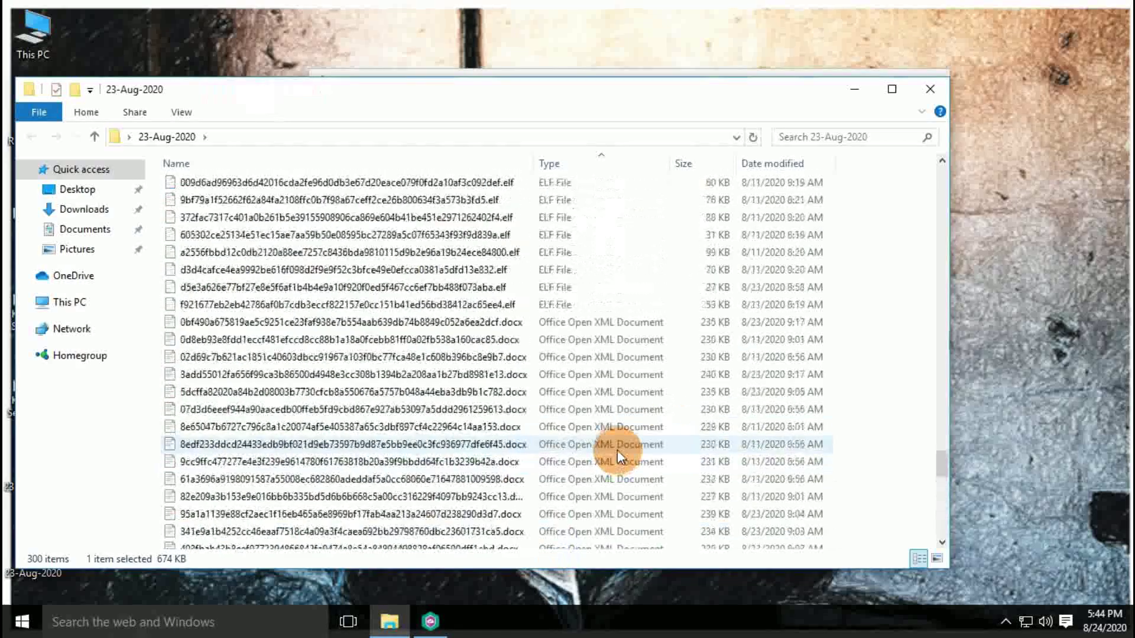
pyautogui.click(929, 88)
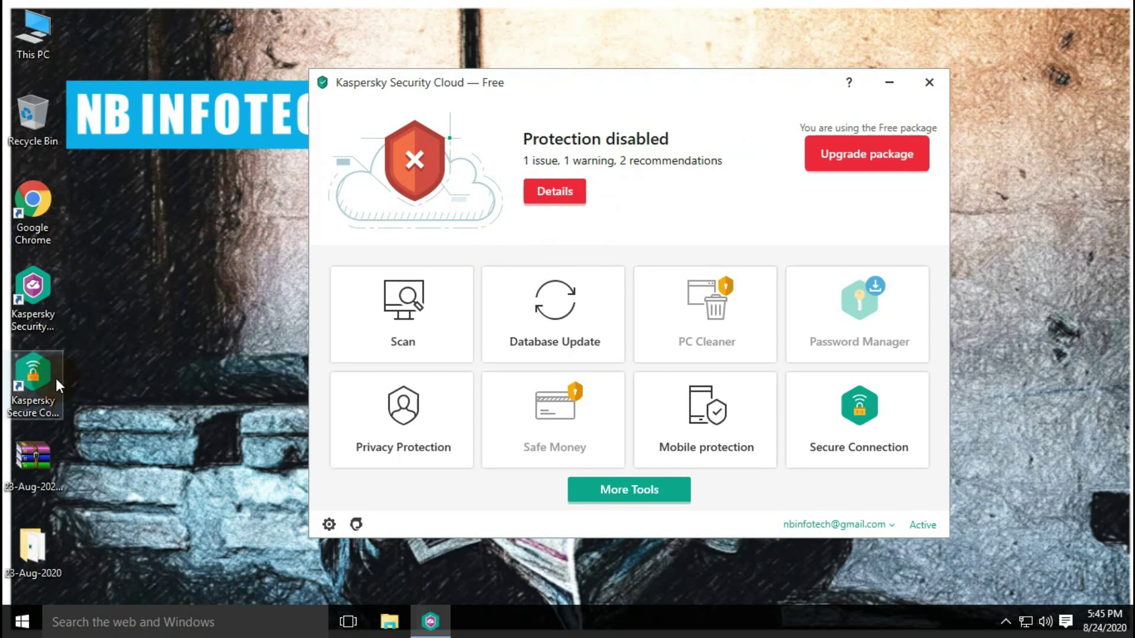
# Scan the 23-Aug-2020 folder with Kaspersky and open the detailed report (880 scanned, 278 deleted)
pyautogui.click(16, 546)
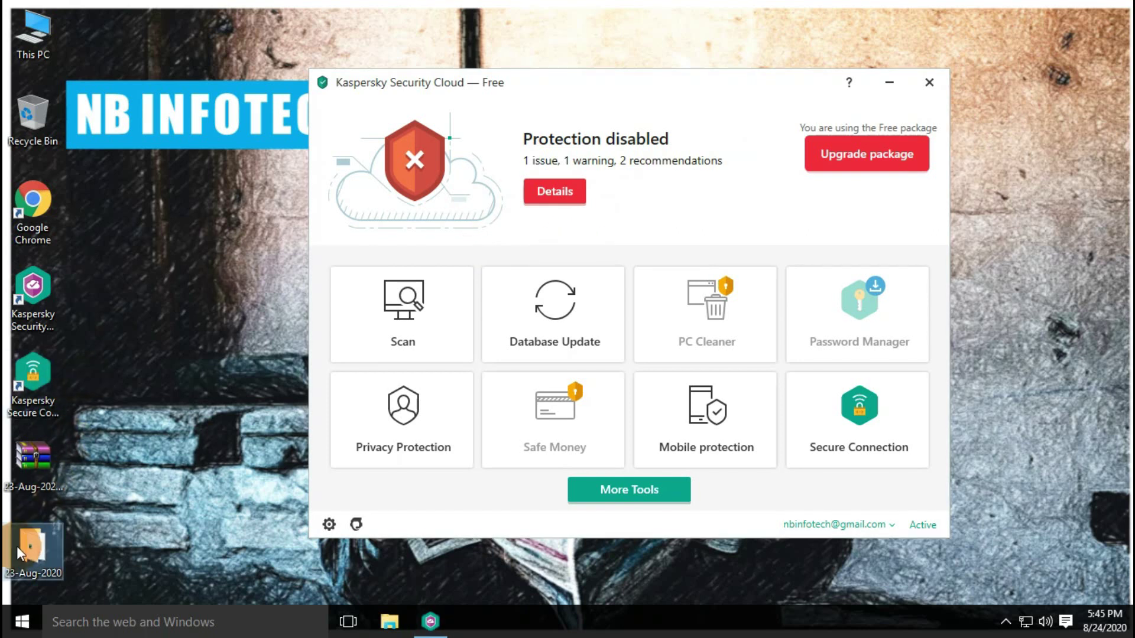
pyautogui.rightClick(16, 546)
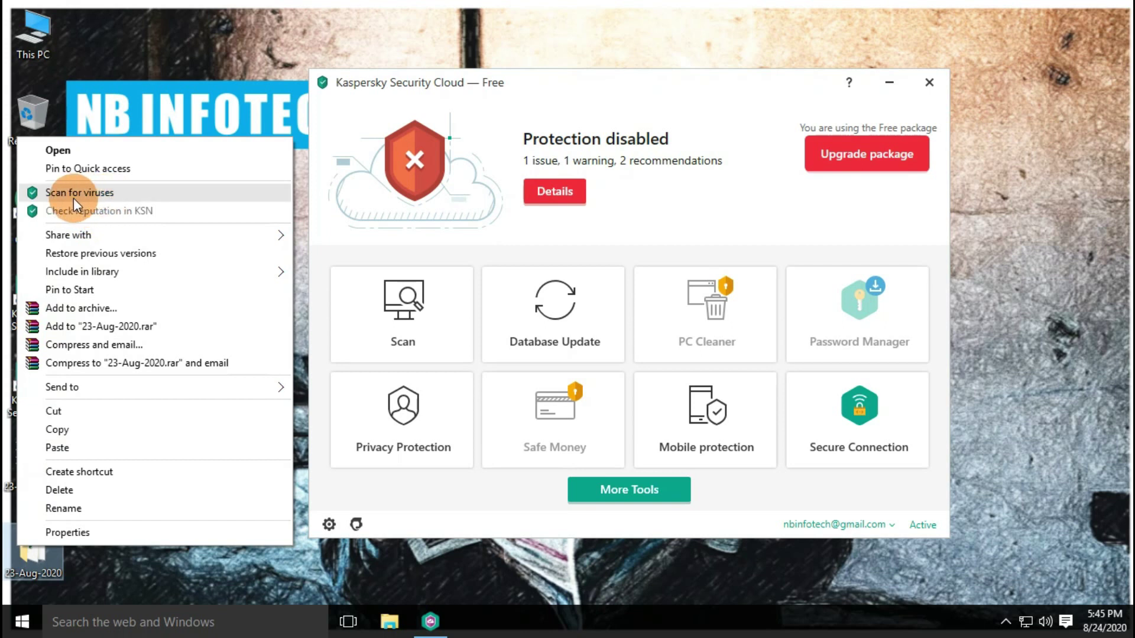
pyautogui.click(107, 195)
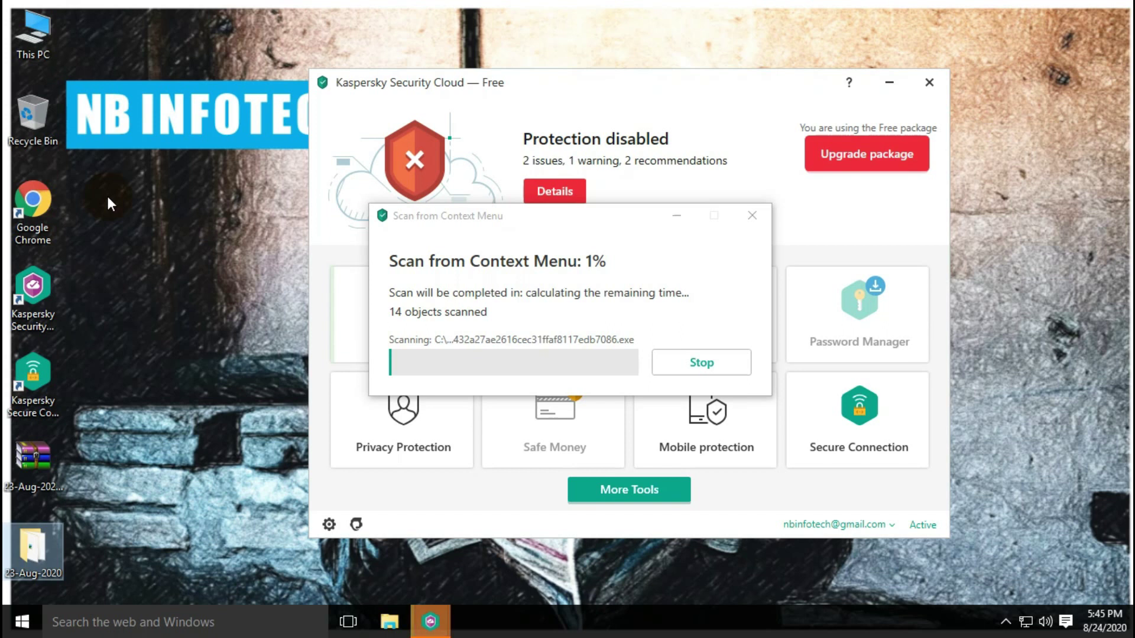
pyautogui.moveTo(516, 217); pyautogui.dragTo(526, 82)
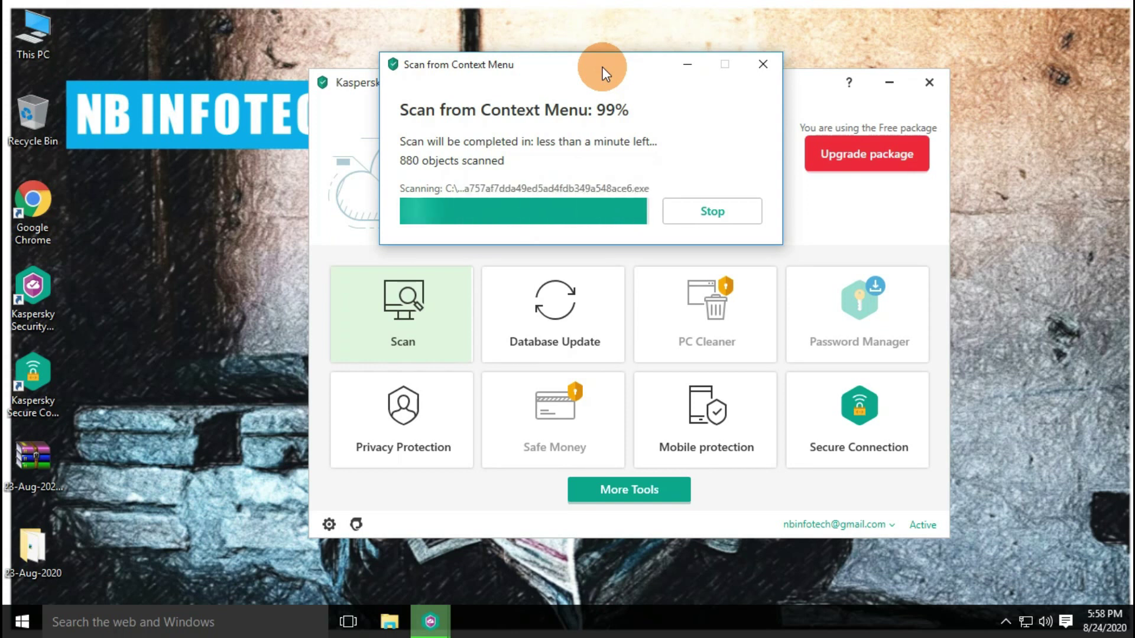
pyautogui.moveTo(572, 73); pyautogui.dragTo(550, 84)
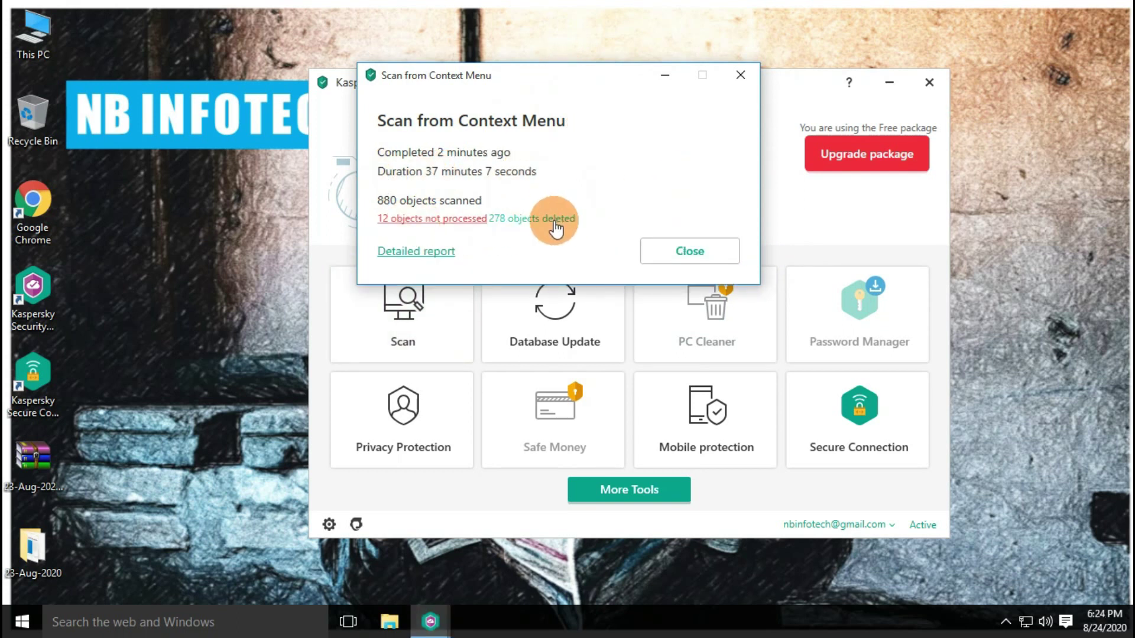
pyautogui.click(423, 252)
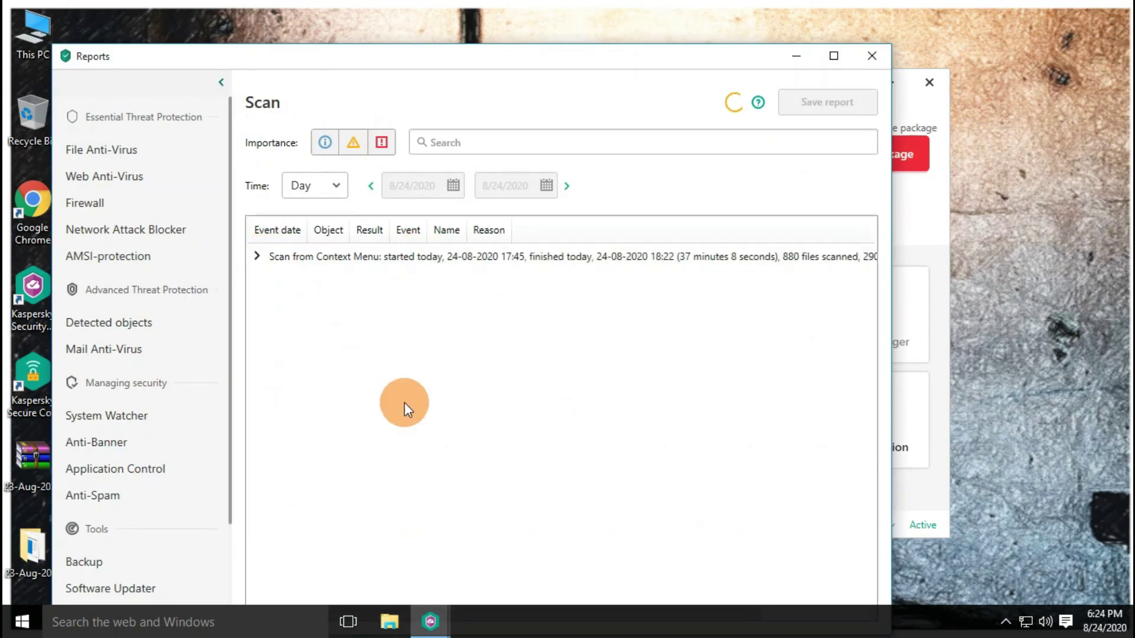
# Maximize the Scan report and scroll through each file's result and threat name
pyautogui.click(834, 56)
pyautogui.scroll(-3, 920, 314)
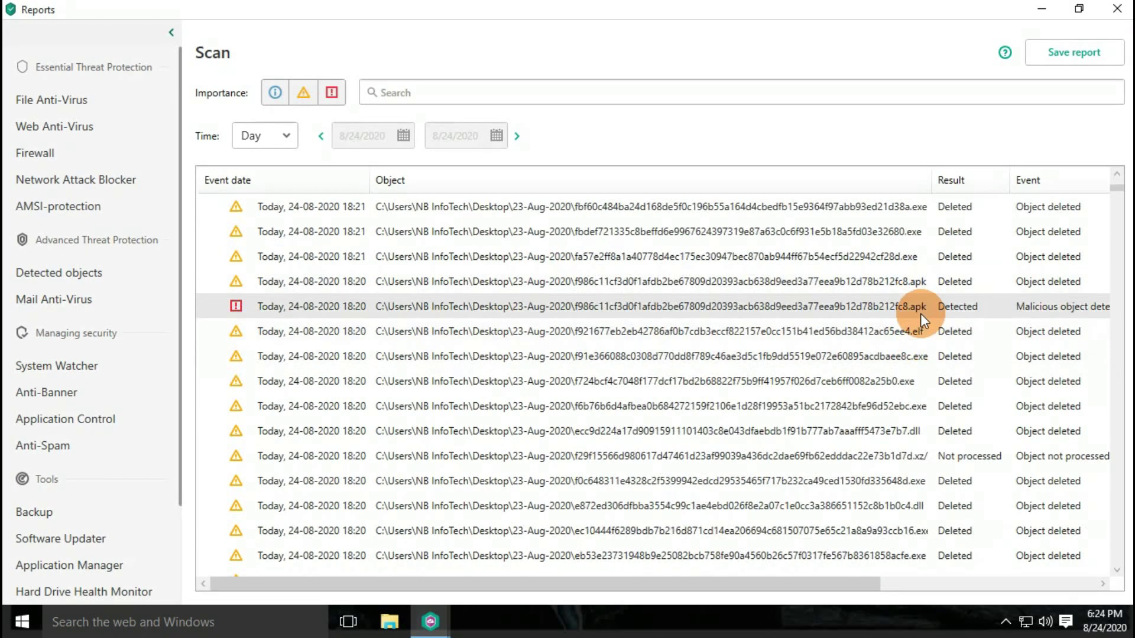
pyautogui.click(920, 313)
pyautogui.moveTo(863, 584); pyautogui.dragTo(940, 577)
pyautogui.moveTo(804, 577); pyautogui.dragTo(903, 584)
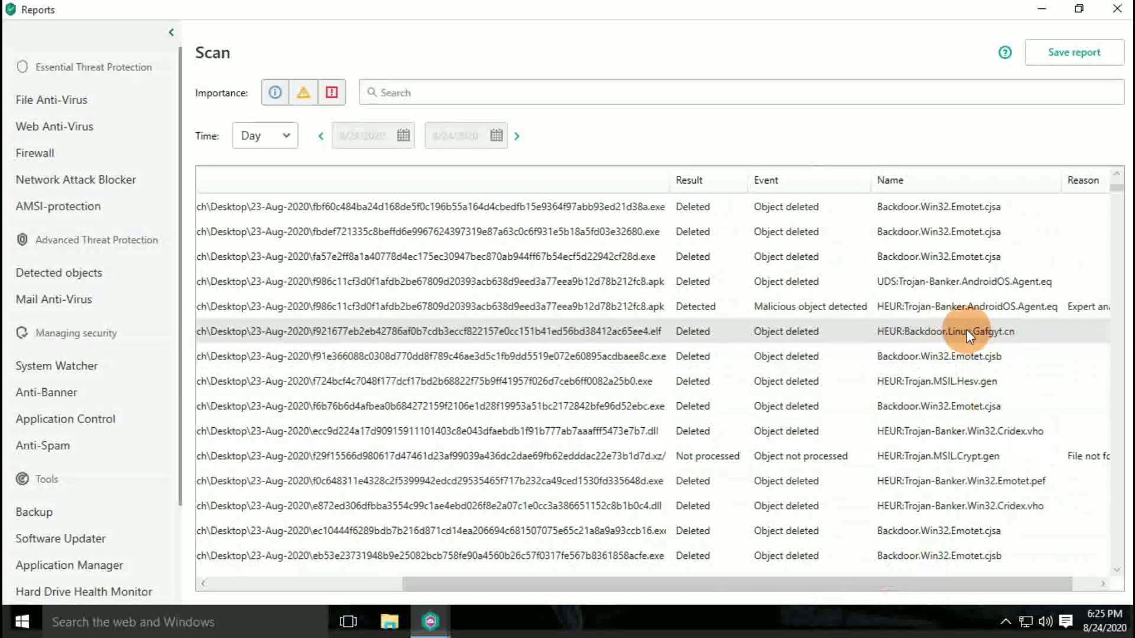
pyautogui.scroll(-2, 668, 331)
pyautogui.scroll(-5, 632, 340)
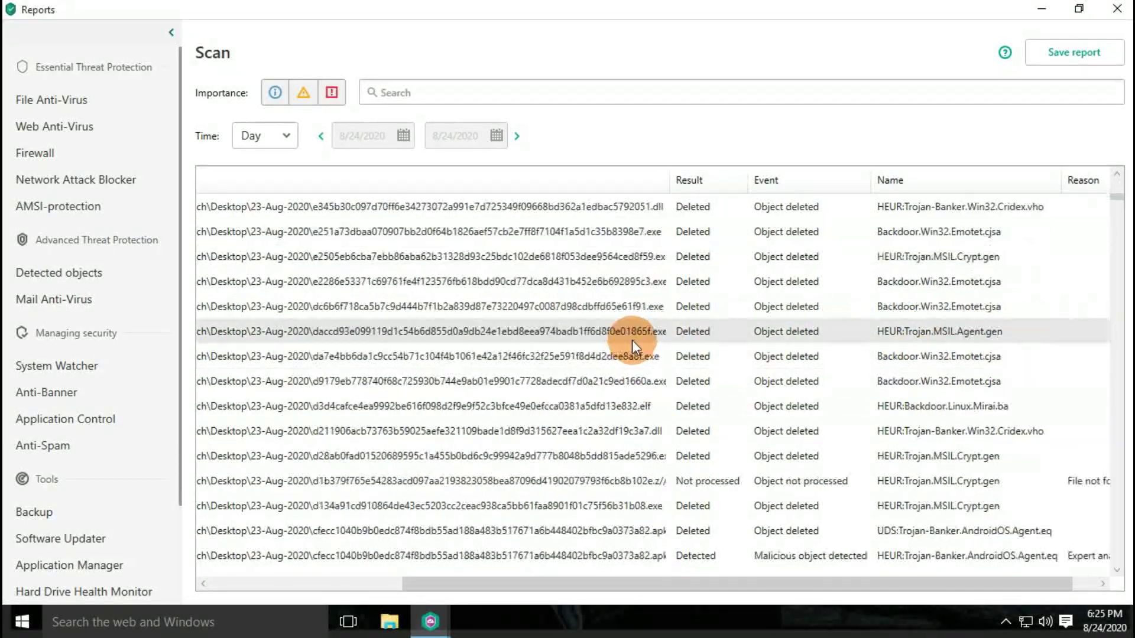
pyautogui.scroll(-1, 827, 363)
pyautogui.scroll(-9, 662, 367)
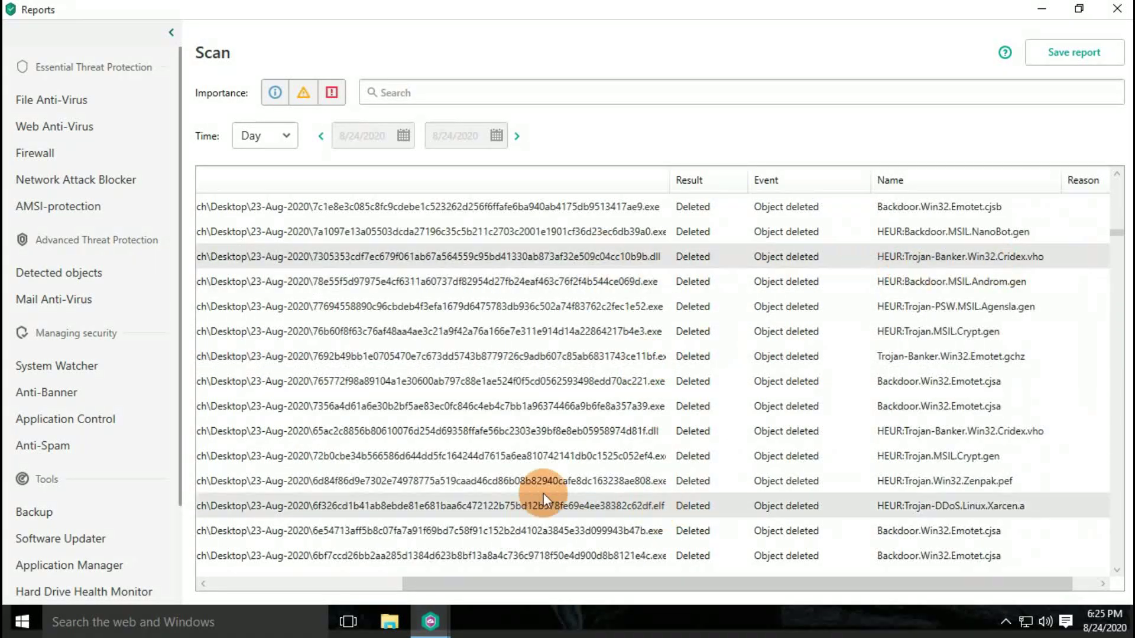
pyautogui.scroll(-8, 547, 487)
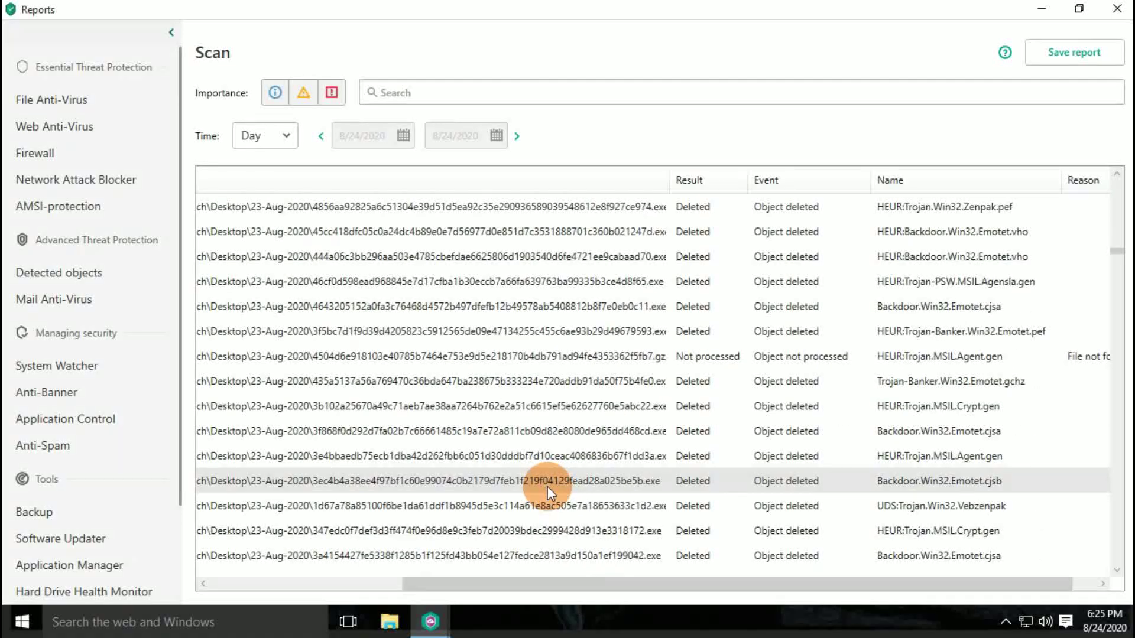
pyautogui.scroll(-10, 547, 487)
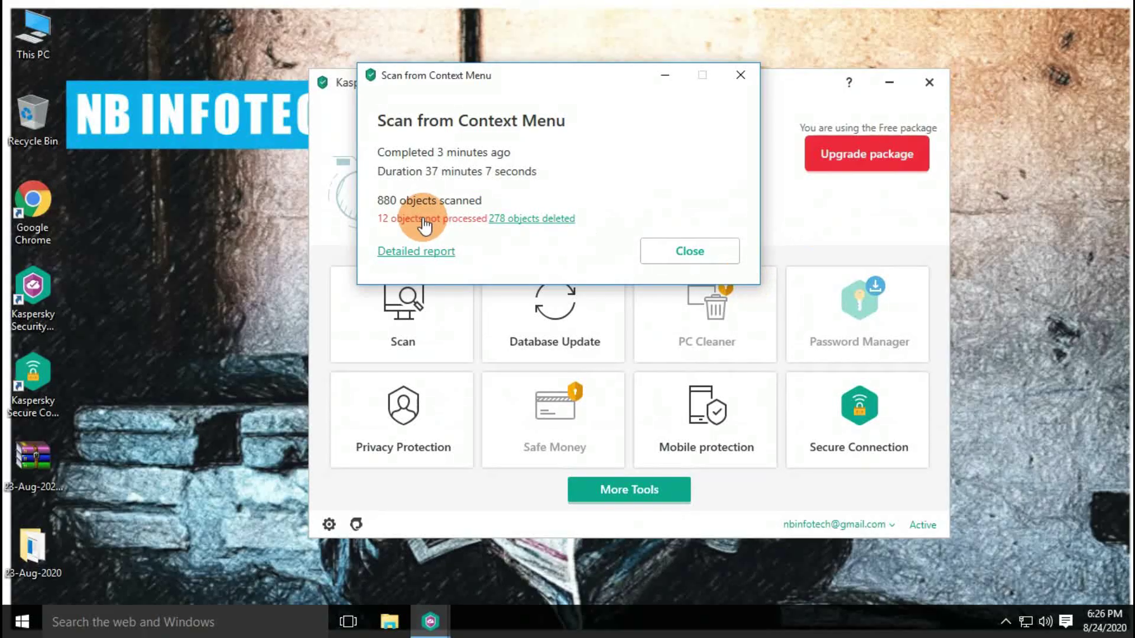
# List the 12 unprocessed objects and show the full list of detected objects
pyautogui.click(423, 223)
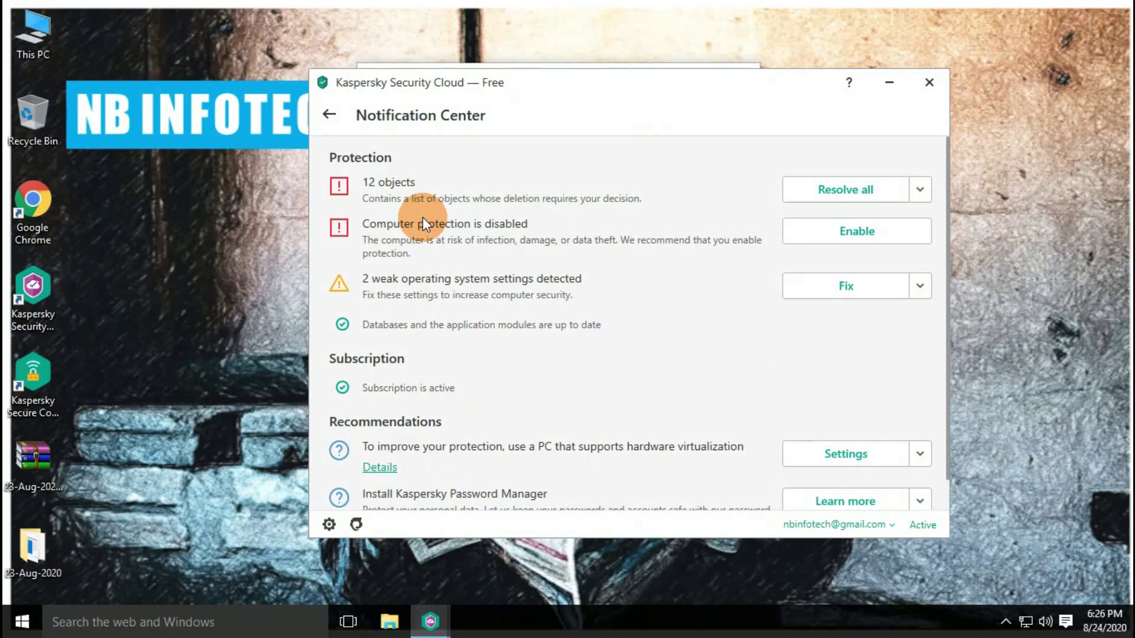
pyautogui.click(923, 191)
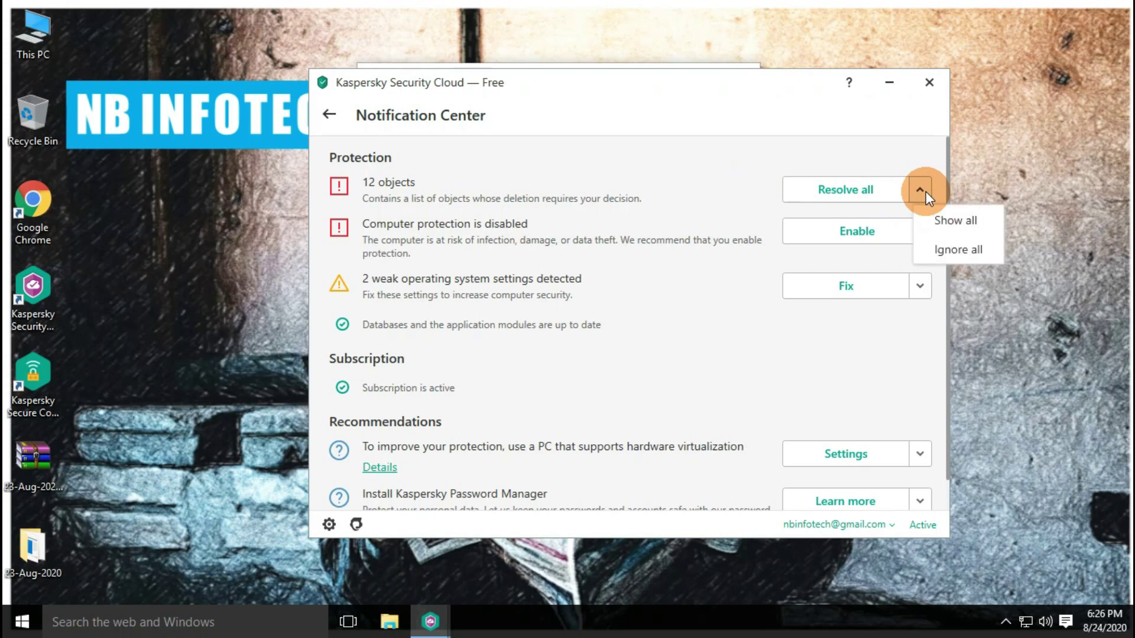
pyautogui.click(946, 221)
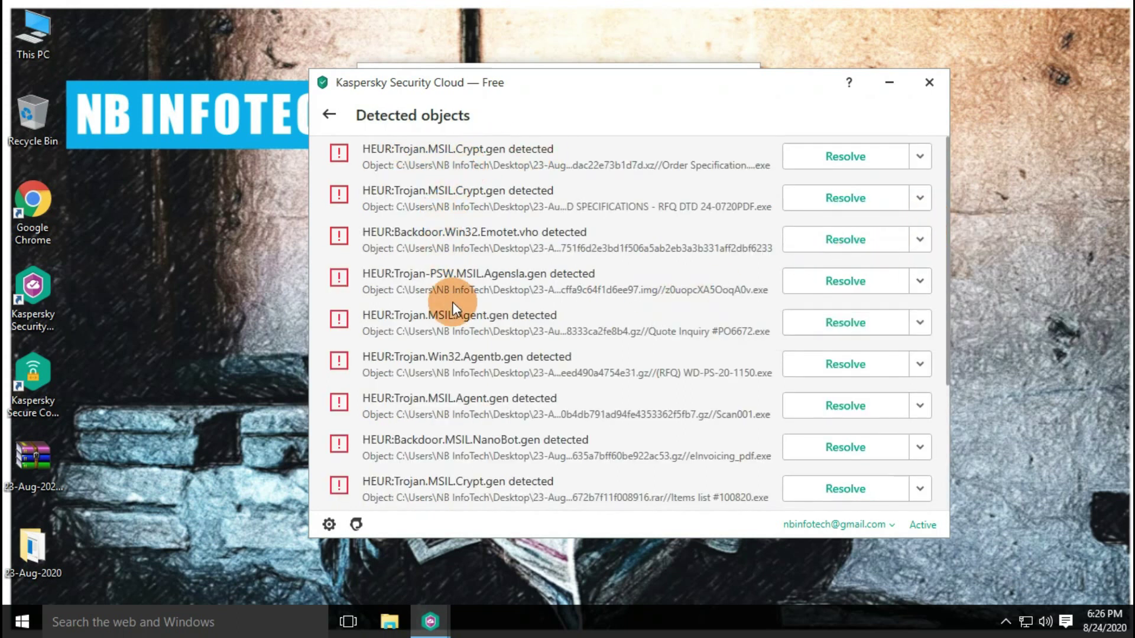
pyautogui.scroll(3, 520, 299)
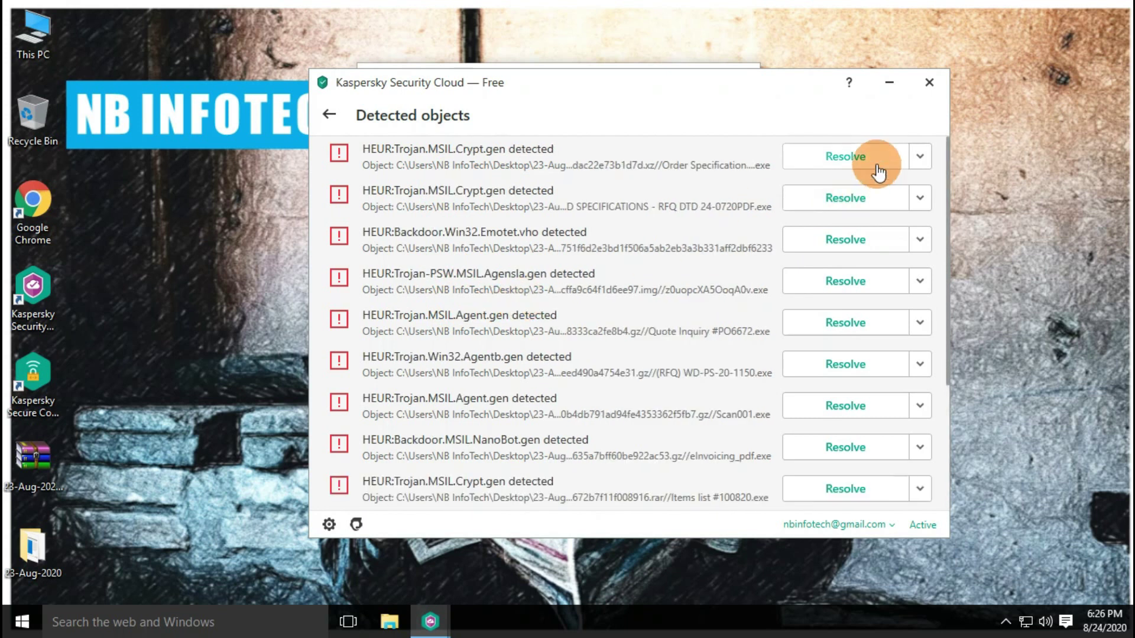
# Resolve the first five detected objects, deleting the infected archive
pyautogui.click(920, 157)
pyautogui.click(847, 163)
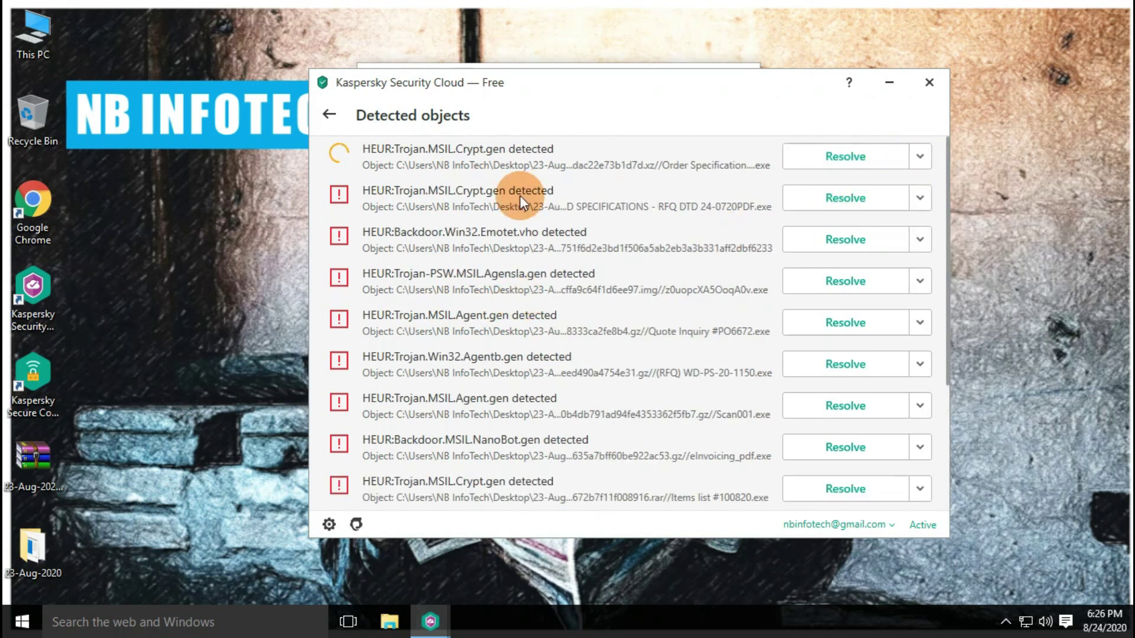
pyautogui.click(846, 199)
pyautogui.click(837, 237)
pyautogui.click(845, 282)
pyautogui.click(842, 324)
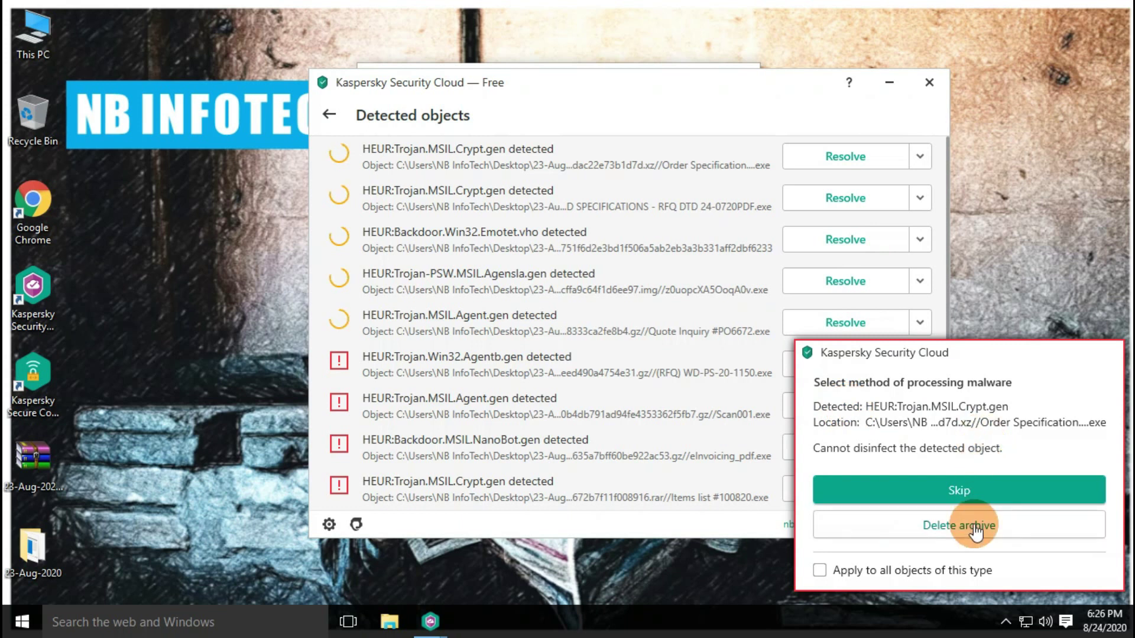
pyautogui.click(957, 455)
# Resolve the sixth through the last remaining detected objects
pyautogui.click(846, 365)
pyautogui.click(846, 405)
pyautogui.click(845, 447)
pyautogui.click(845, 489)
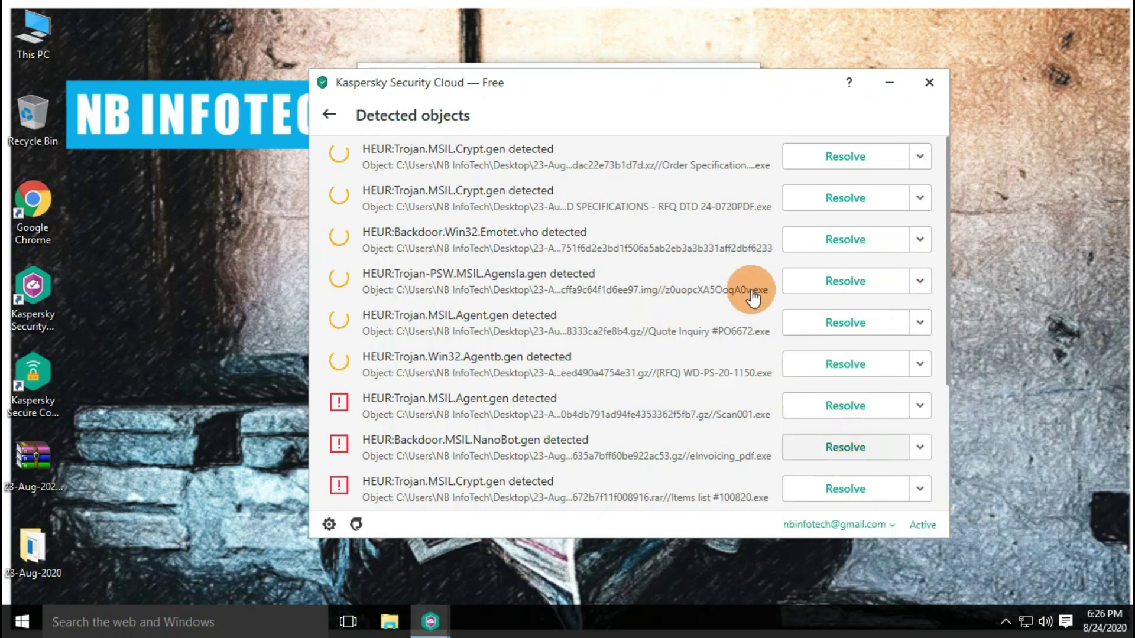
pyautogui.scroll(-3, 752, 294)
pyautogui.click(839, 407)
pyautogui.click(860, 366)
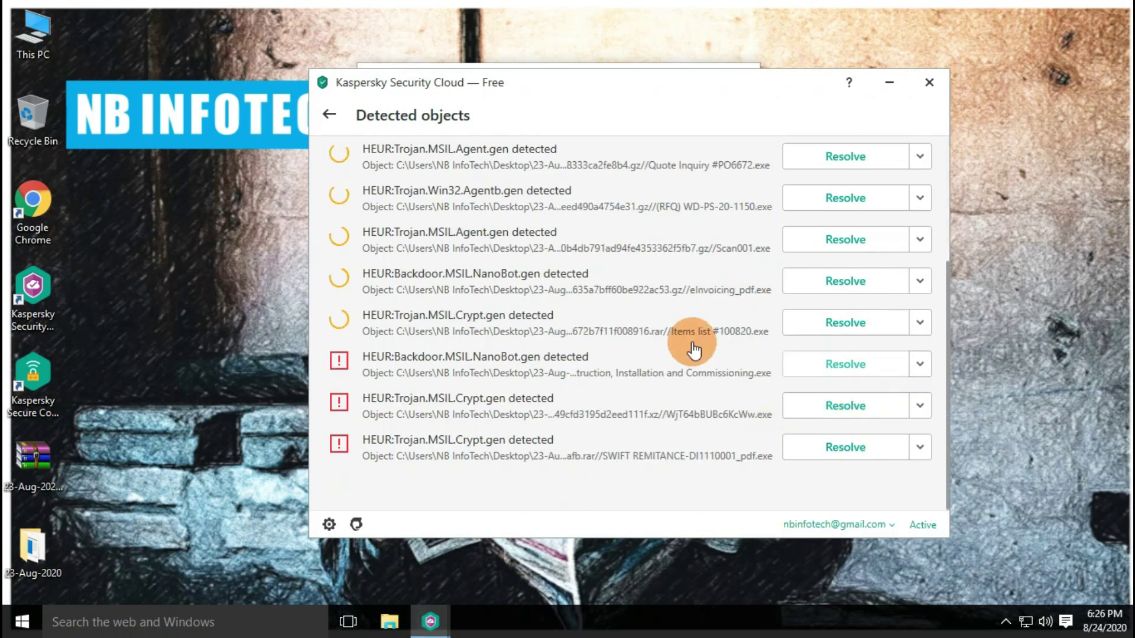
pyautogui.click(845, 447)
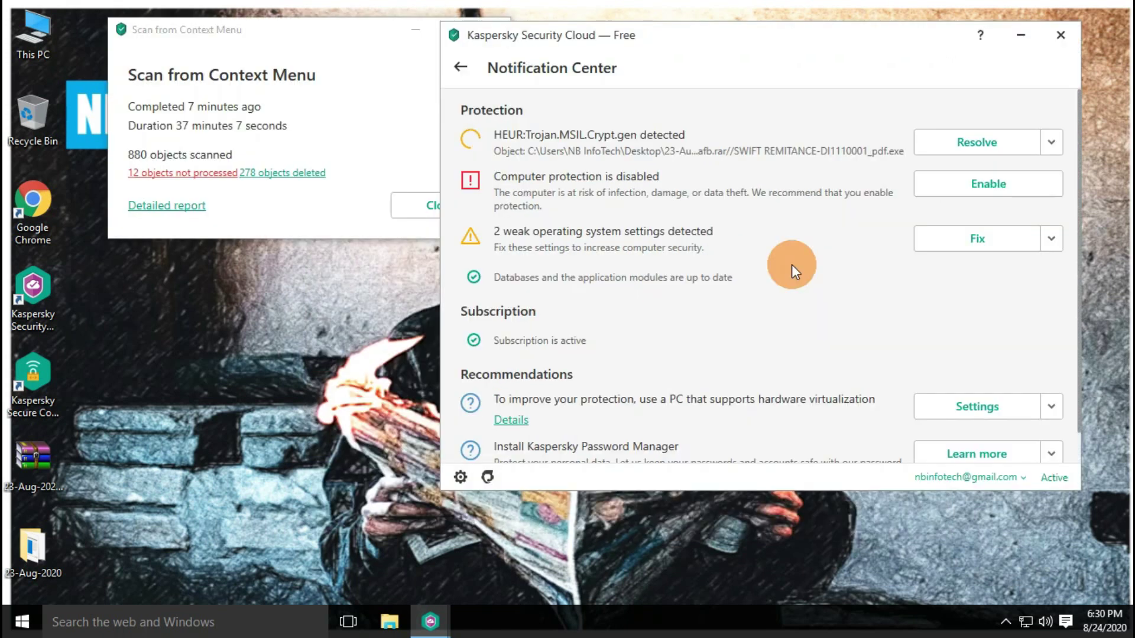
# Resolve the remaining Trojan detection with Delete archive applied to all objects of this type
pyautogui.click(983, 149)
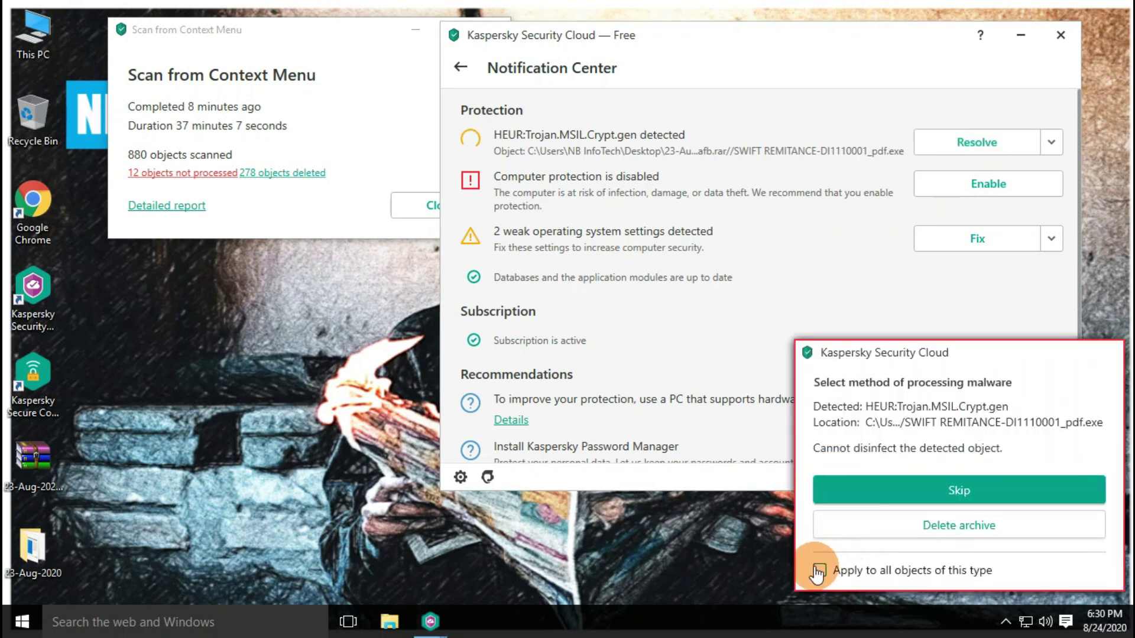
pyautogui.click(819, 570)
pyautogui.click(903, 528)
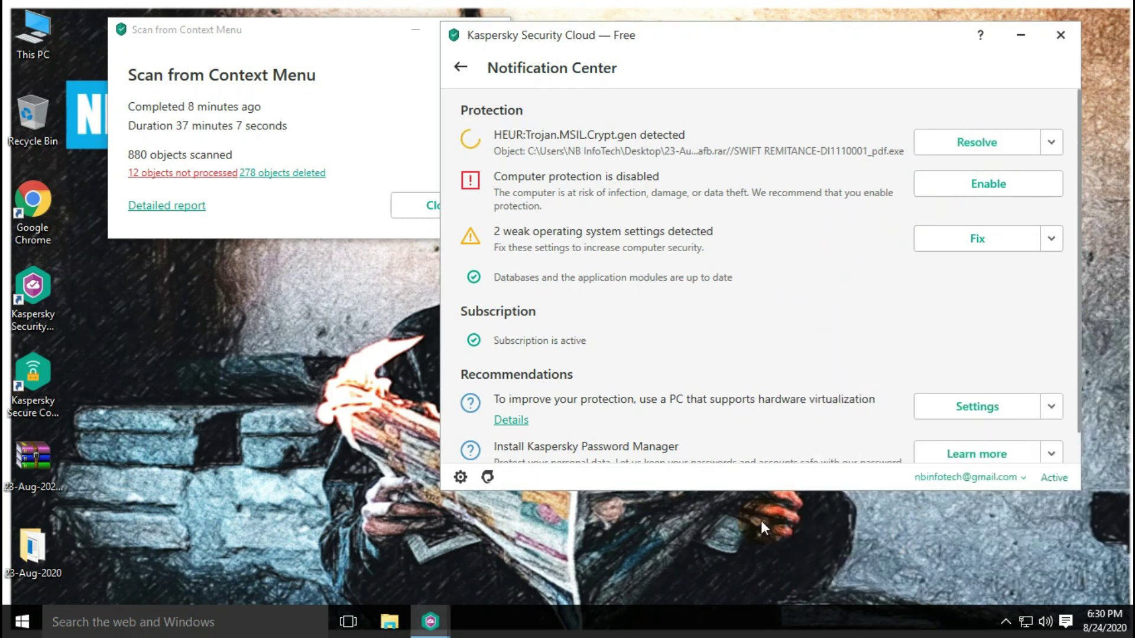
pyautogui.click(764, 458)
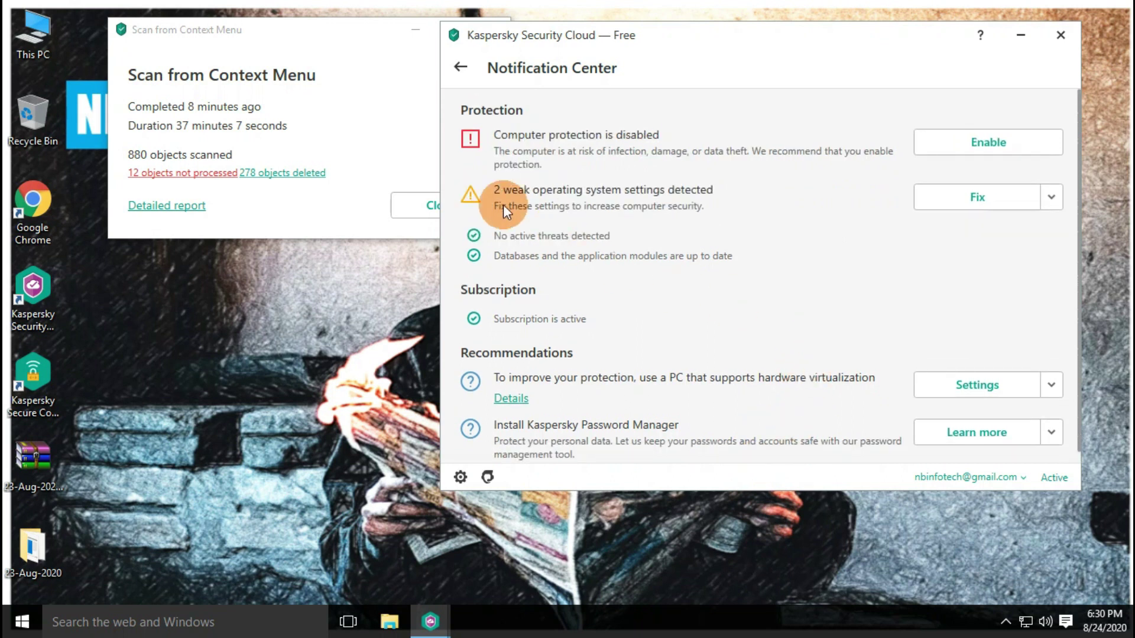
# Return to the main Kaspersky screen and close the finished scan report
pyautogui.click(461, 67)
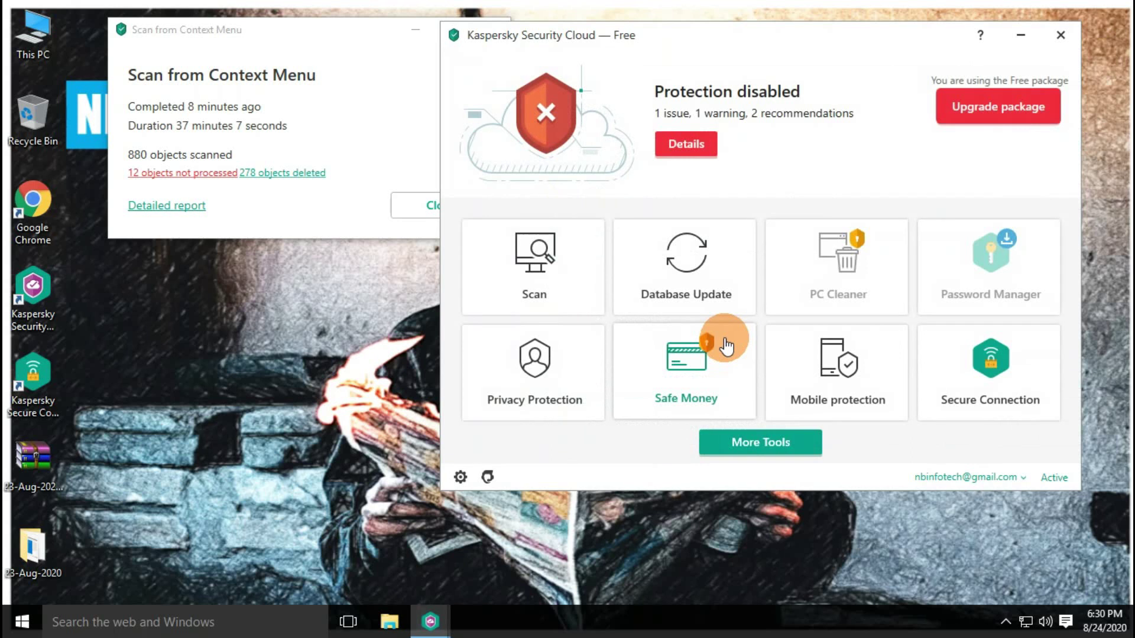
pyautogui.click(427, 205)
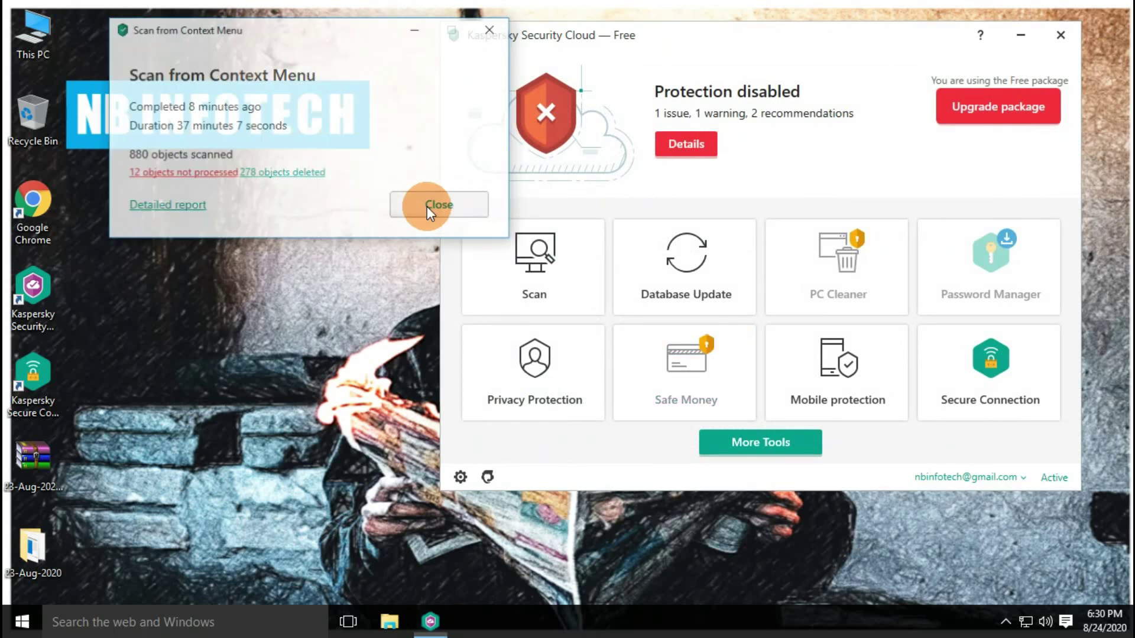
pyautogui.moveTo(736, 34); pyautogui.dragTo(630, 32)
# Open the 23-Aug-2020 folder holding 17 files and turn Kaspersky real-time protection back on
pyautogui.doubleClick(45, 541)
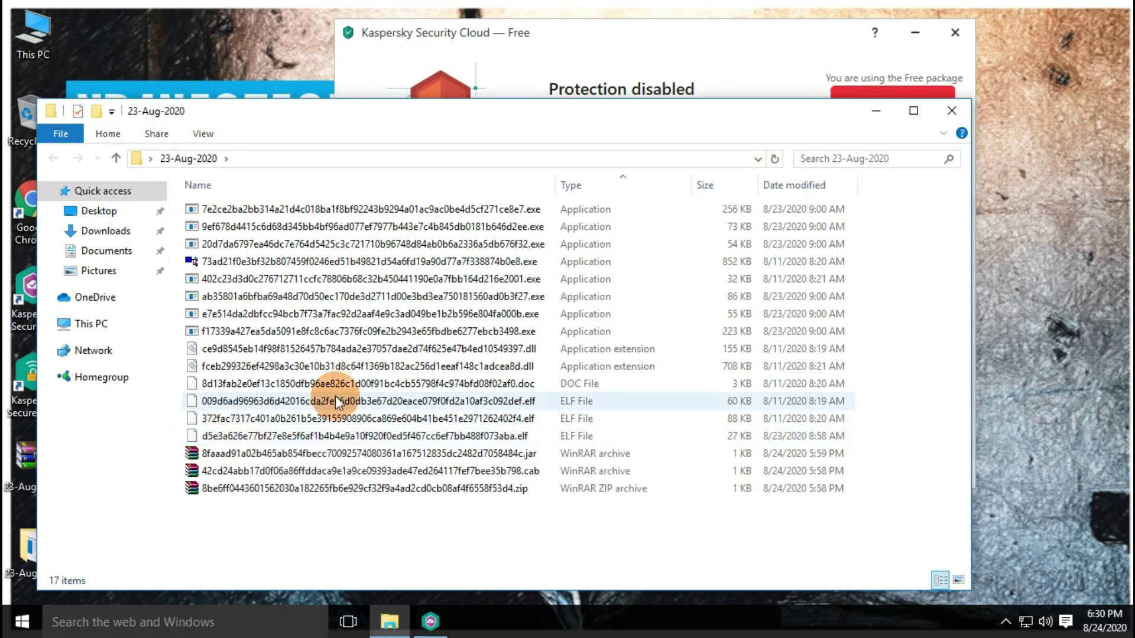
pyautogui.click(587, 35)
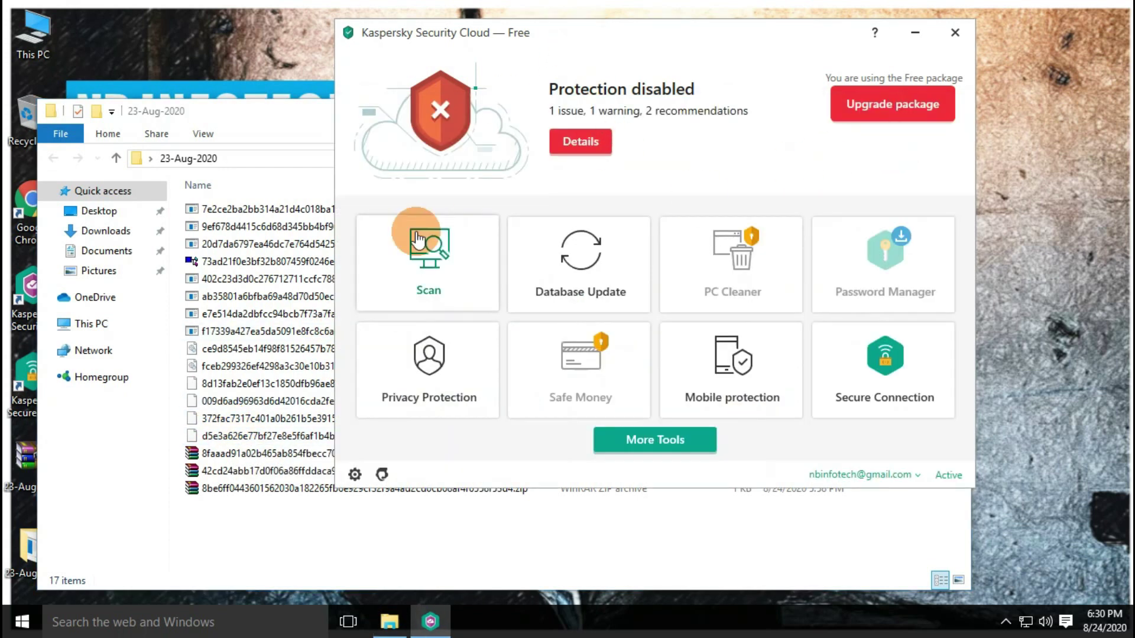
pyautogui.click(355, 474)
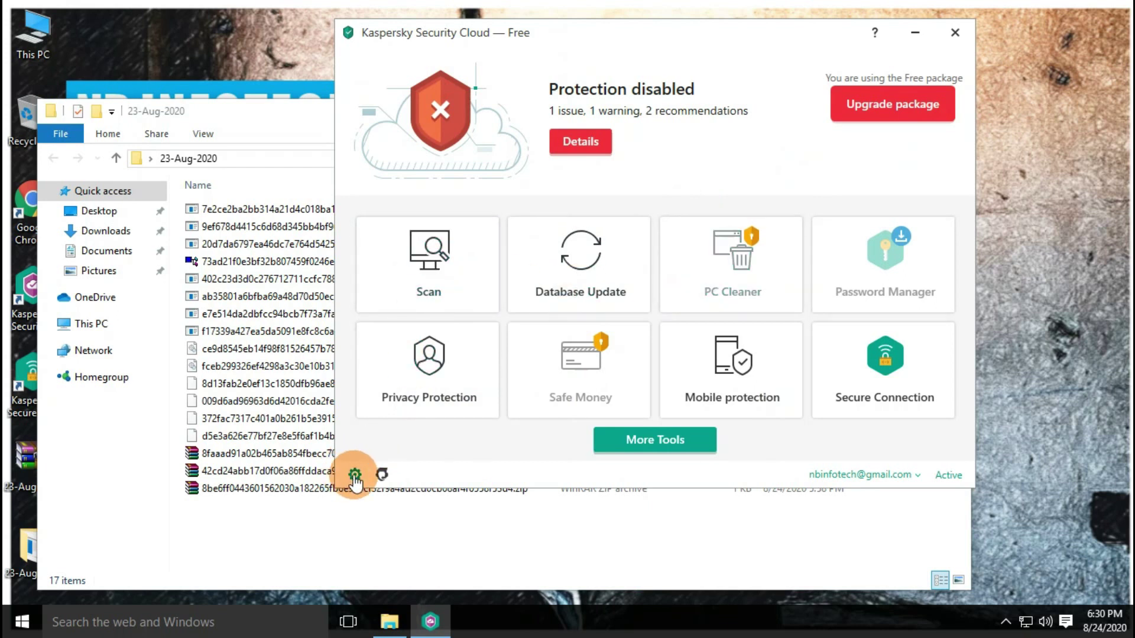
pyautogui.click(914, 119)
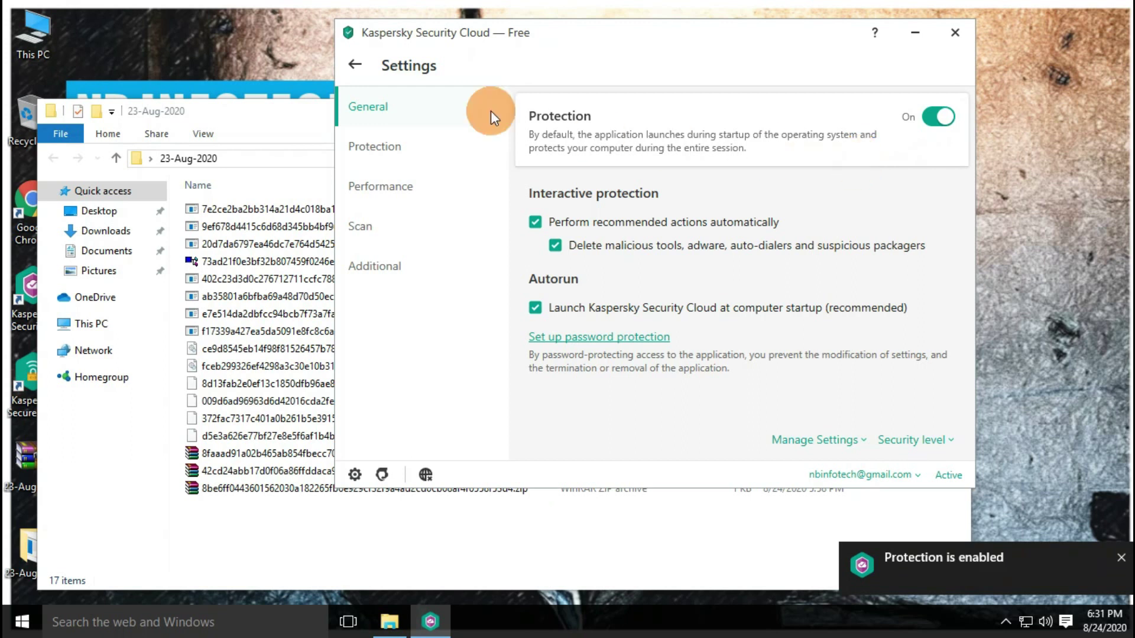
pyautogui.click(350, 69)
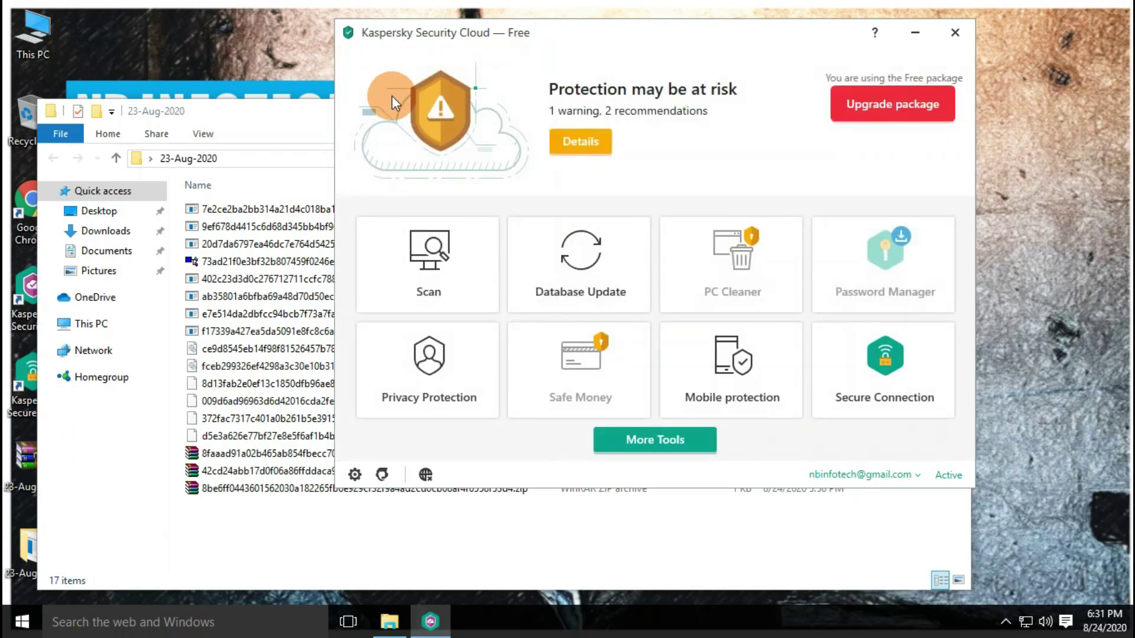
pyautogui.click(257, 112)
# Close the folder, refresh the desktop, and start a Kaspersky virus scan of 23-Aug-2020
pyautogui.click(944, 108)
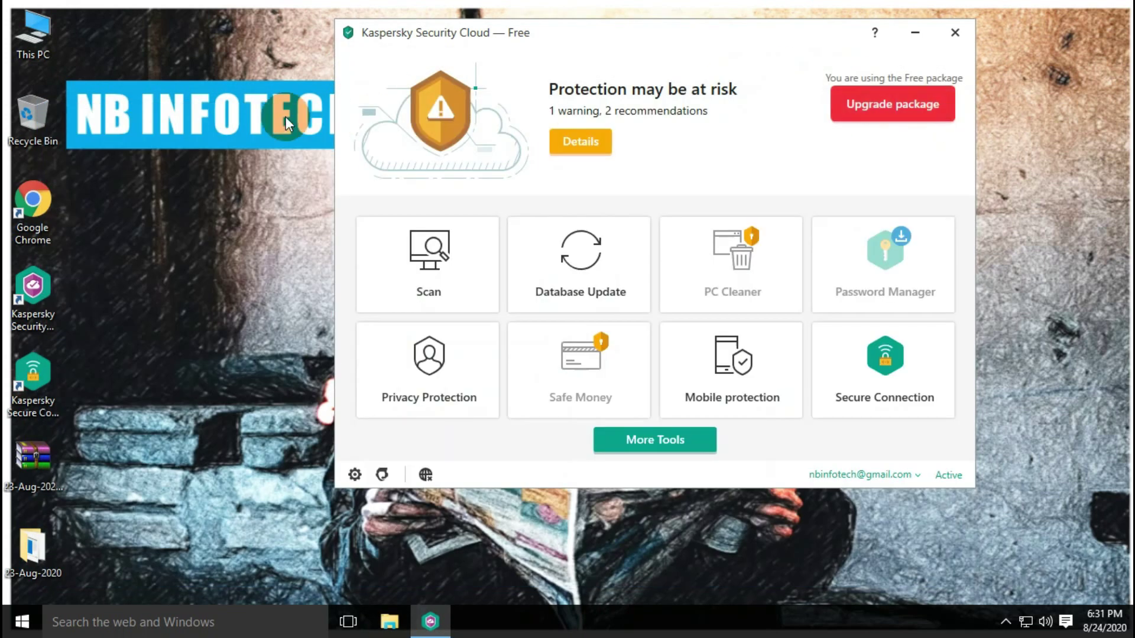
pyautogui.rightClick(277, 118)
pyautogui.click(302, 168)
pyautogui.rightClick(21, 553)
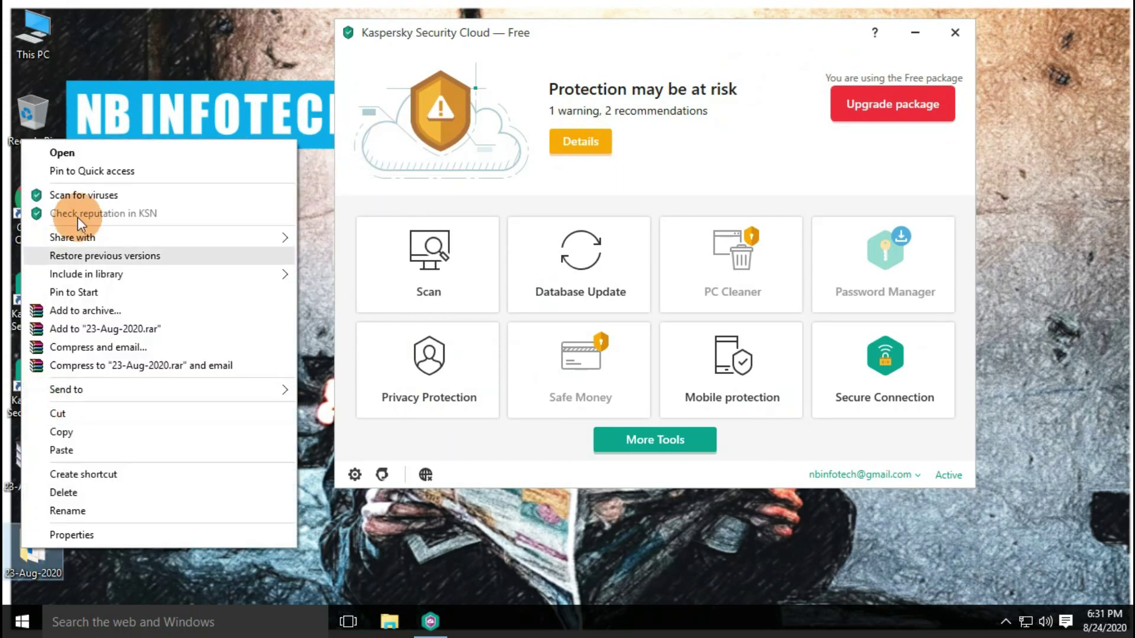
pyautogui.click(82, 196)
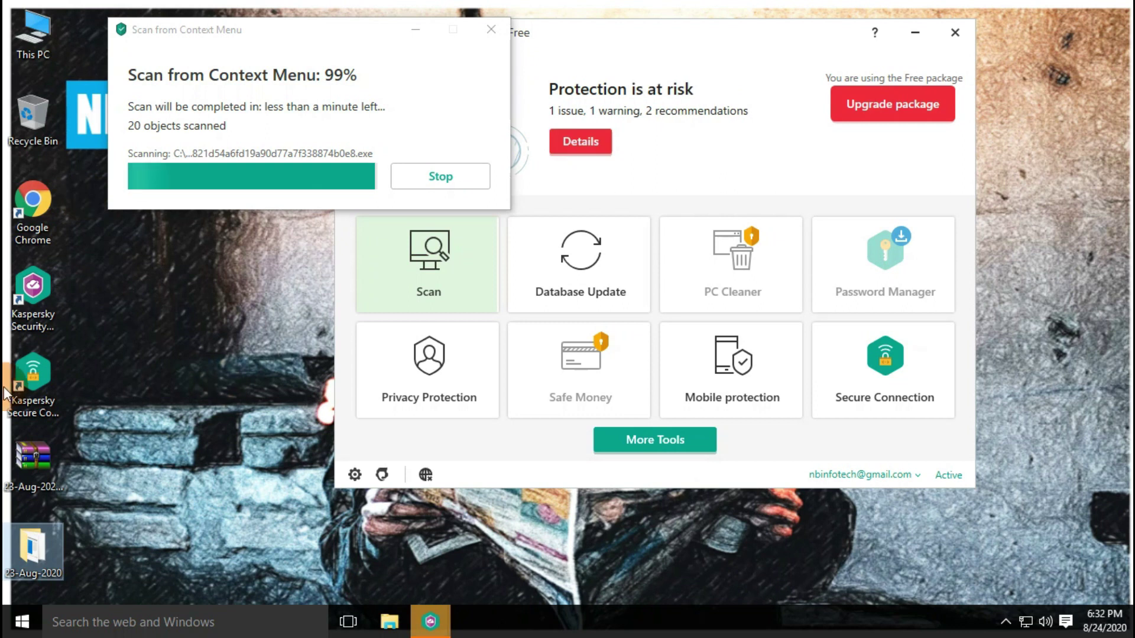
# Refresh the desktop during the scan and close the finished report (20 scanned, 3 deleted)
pyautogui.moveTo(222, 28); pyautogui.dragTo(173, 33)
pyautogui.moveTo(600, 25); pyautogui.dragTo(744, 25)
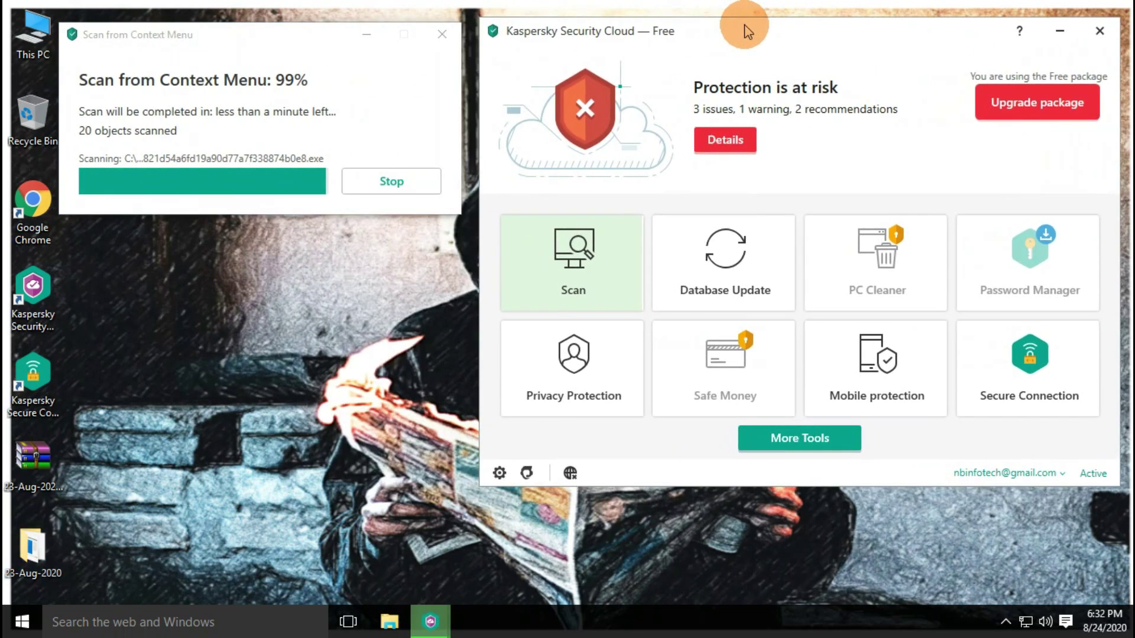
pyautogui.rightClick(911, 504)
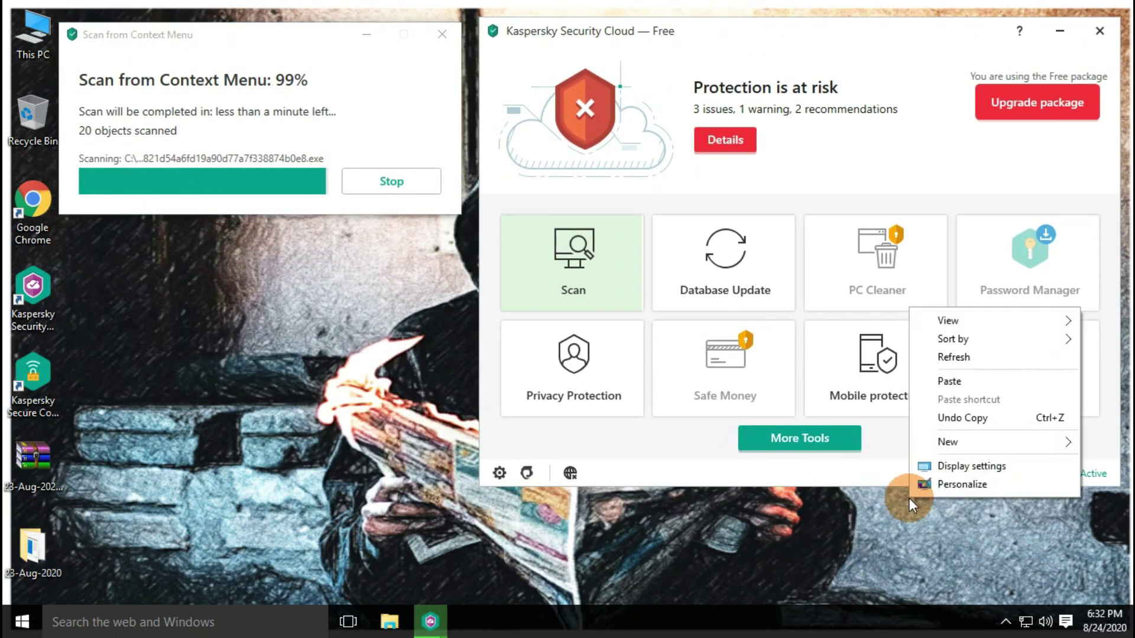
pyautogui.click(969, 357)
pyautogui.click(251, 34)
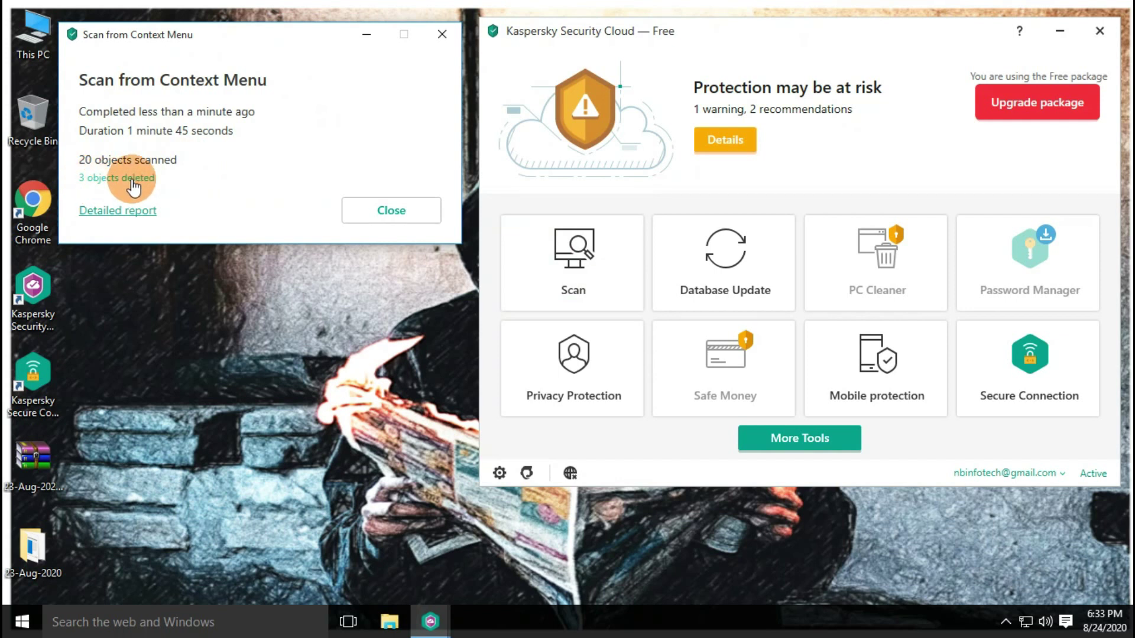
pyautogui.click(393, 212)
# Confirm the 23-Aug-2020 folder holds 14 files totalling 951 KB, then close it
pyautogui.rightClick(388, 163)
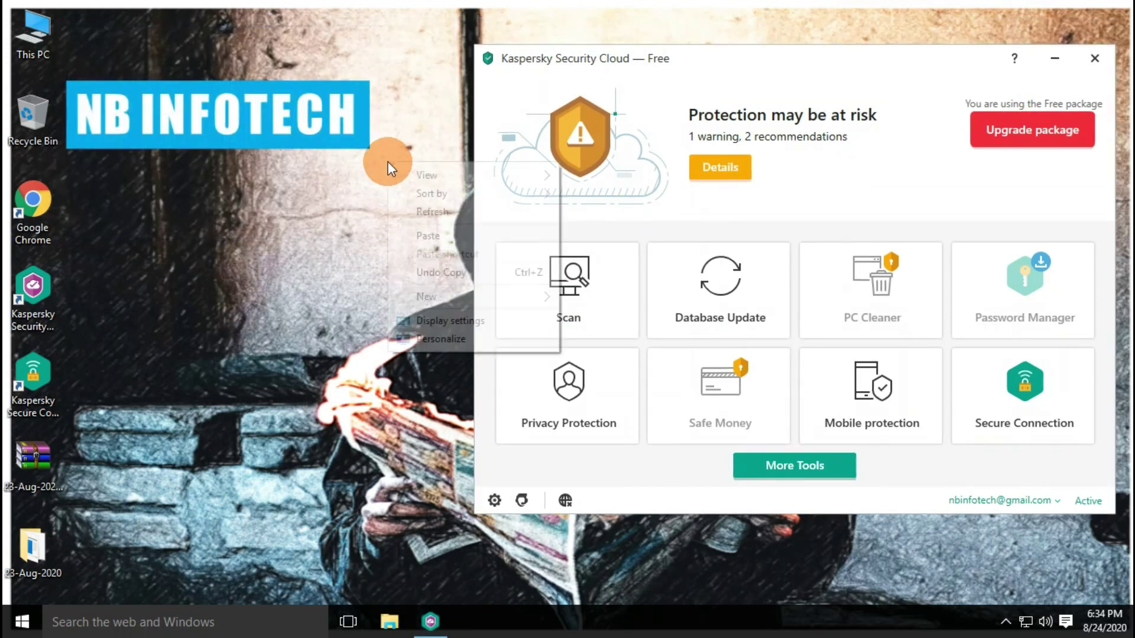
pyautogui.click(393, 211)
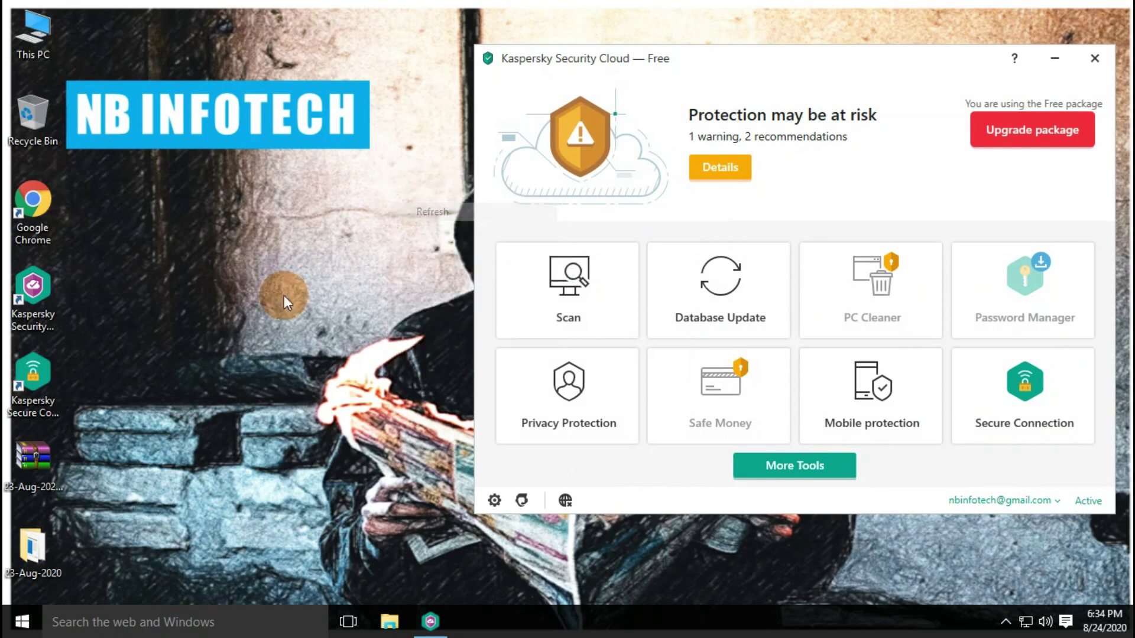
pyautogui.click(36, 552)
pyautogui.doubleClick(37, 553)
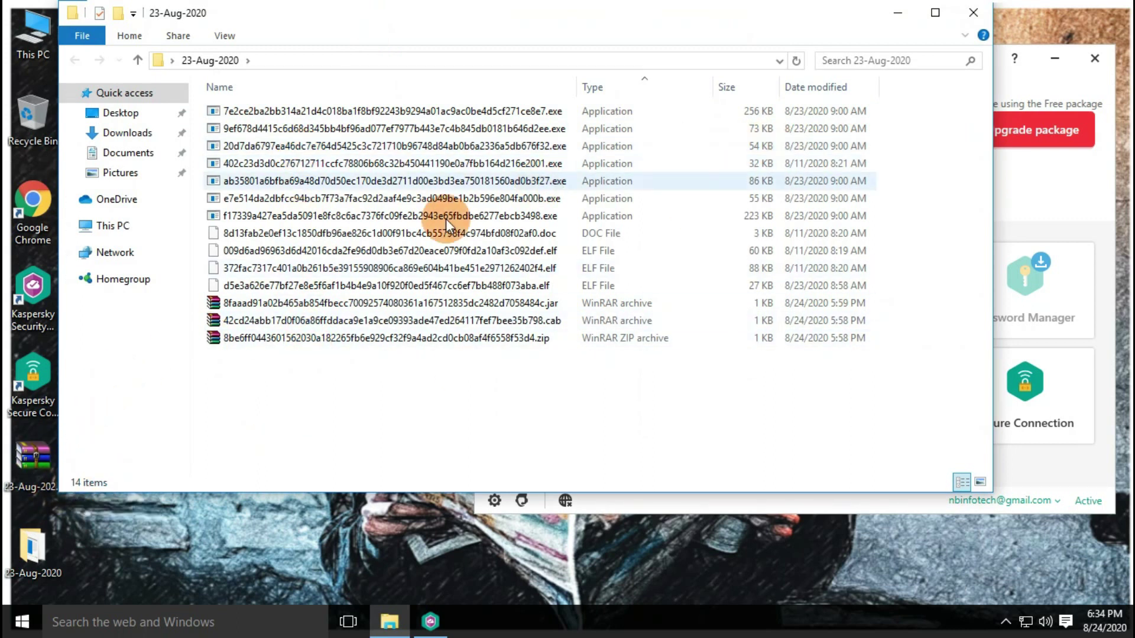
pyautogui.moveTo(250, 409); pyautogui.dragTo(319, 76)
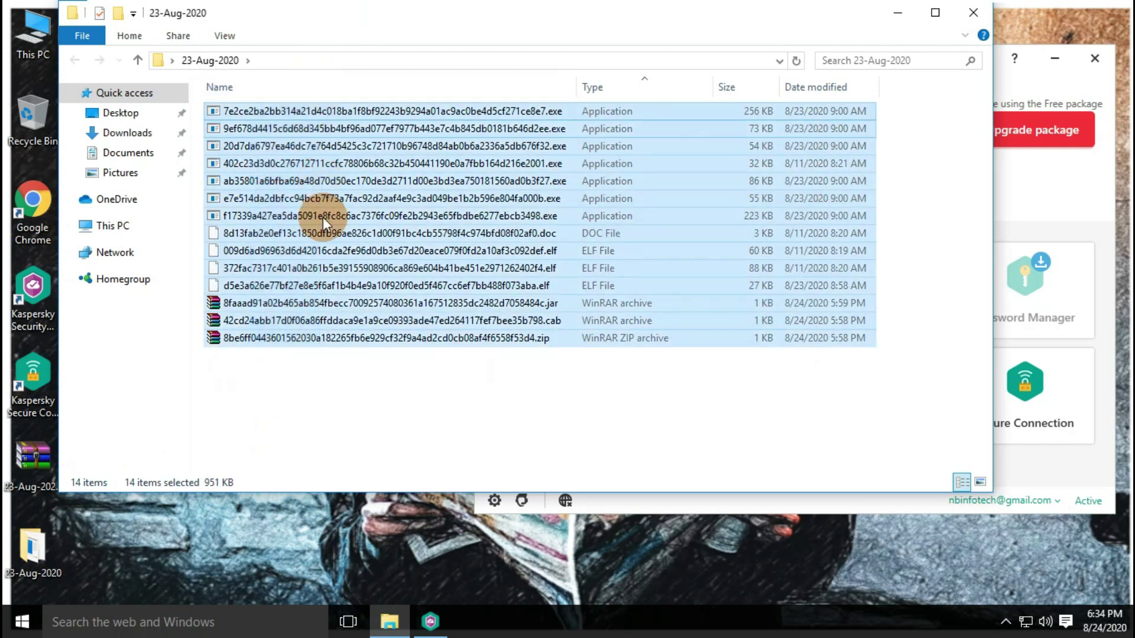
pyautogui.click(355, 384)
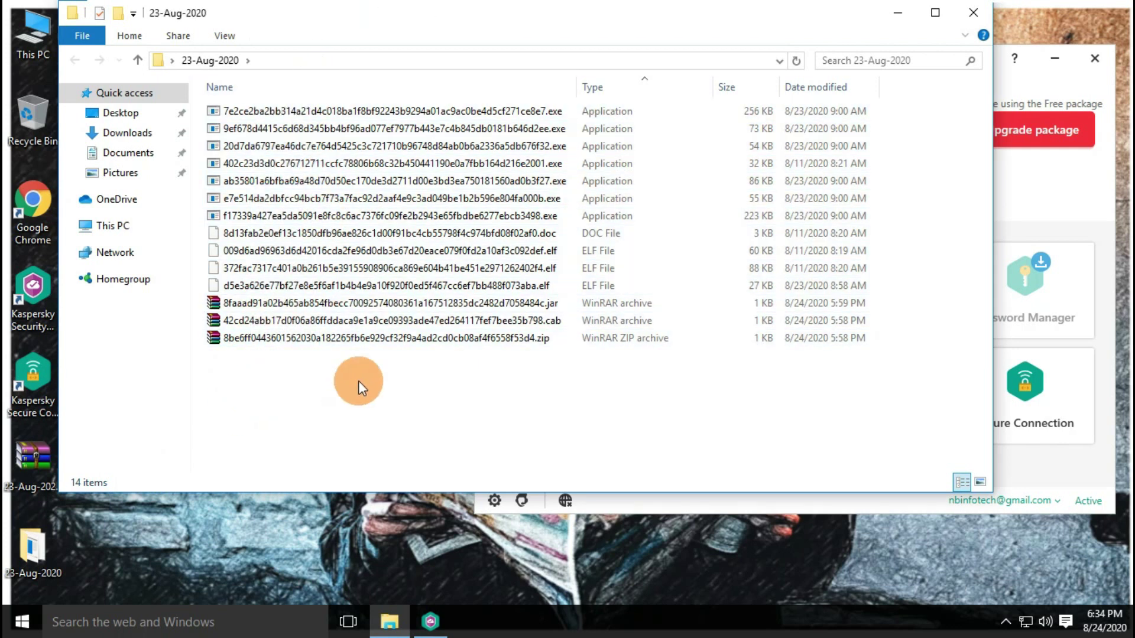
pyautogui.click(979, 16)
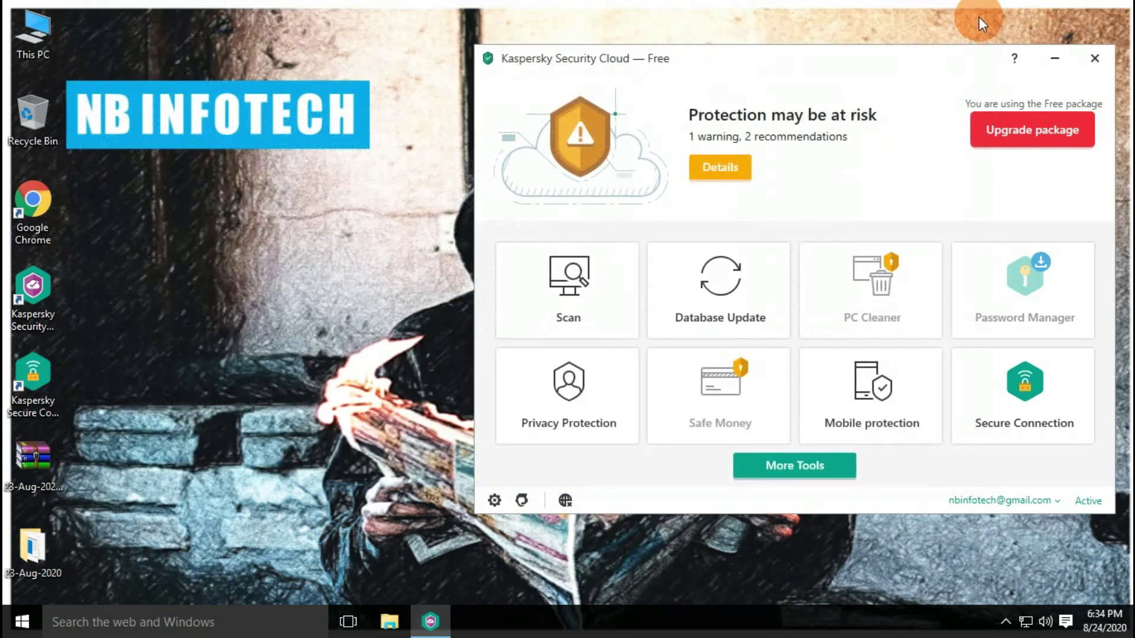
# Close the Kaspersky Security Cloud Free main window
pyautogui.moveTo(898, 56); pyautogui.dragTo(747, 53)
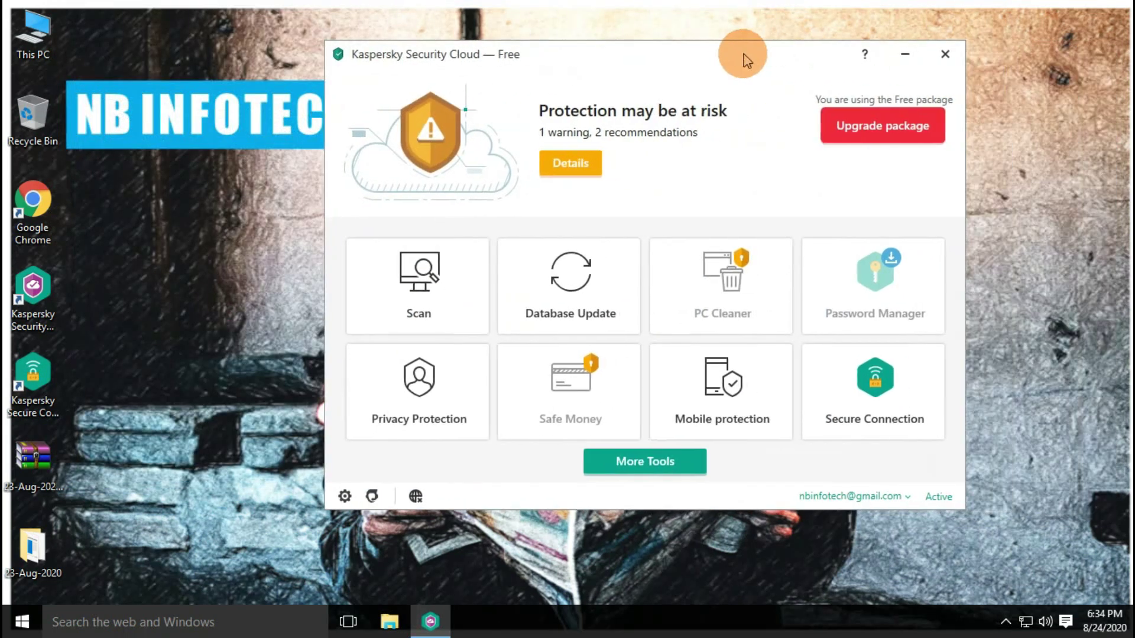
pyautogui.click(943, 56)
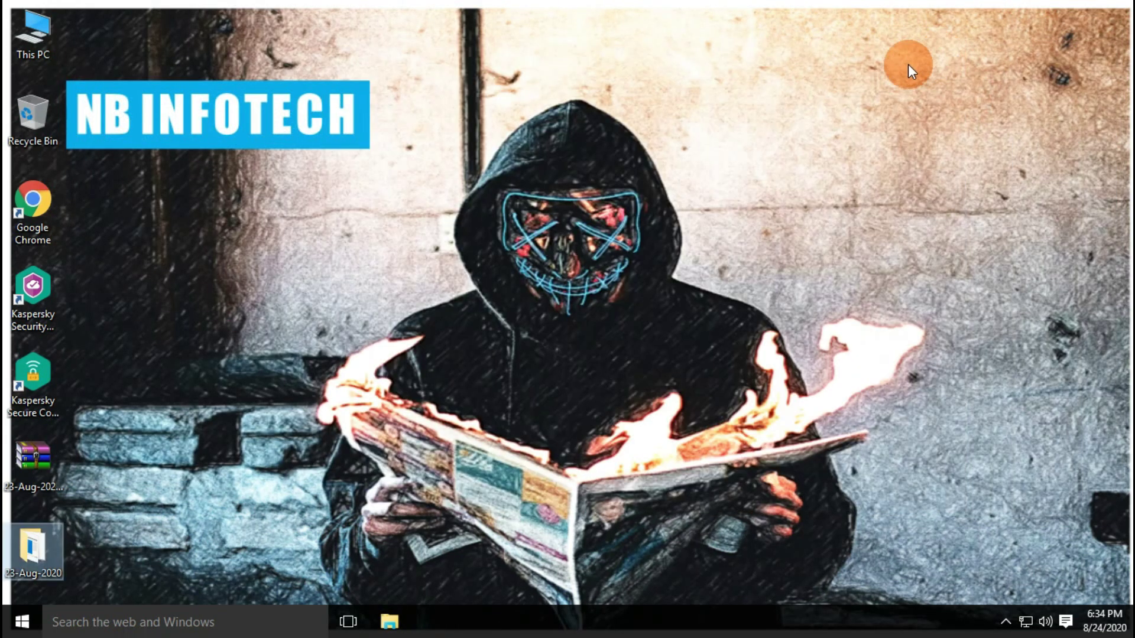